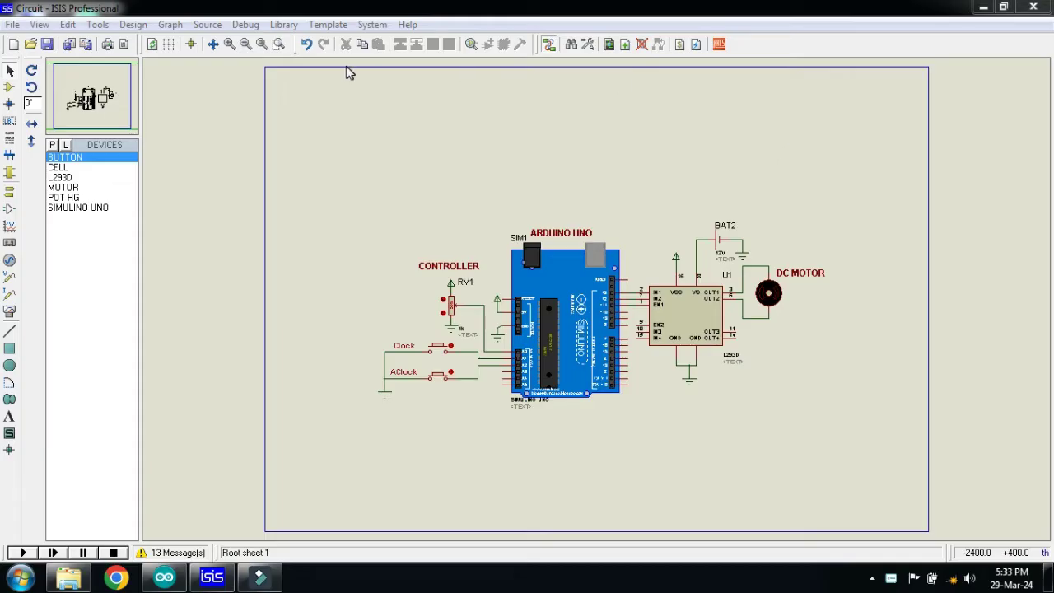
Zoom to the area around the Arduino, L293D driver and DC motor circuit
{"action": "left_click", "coordinate": [279, 45]}
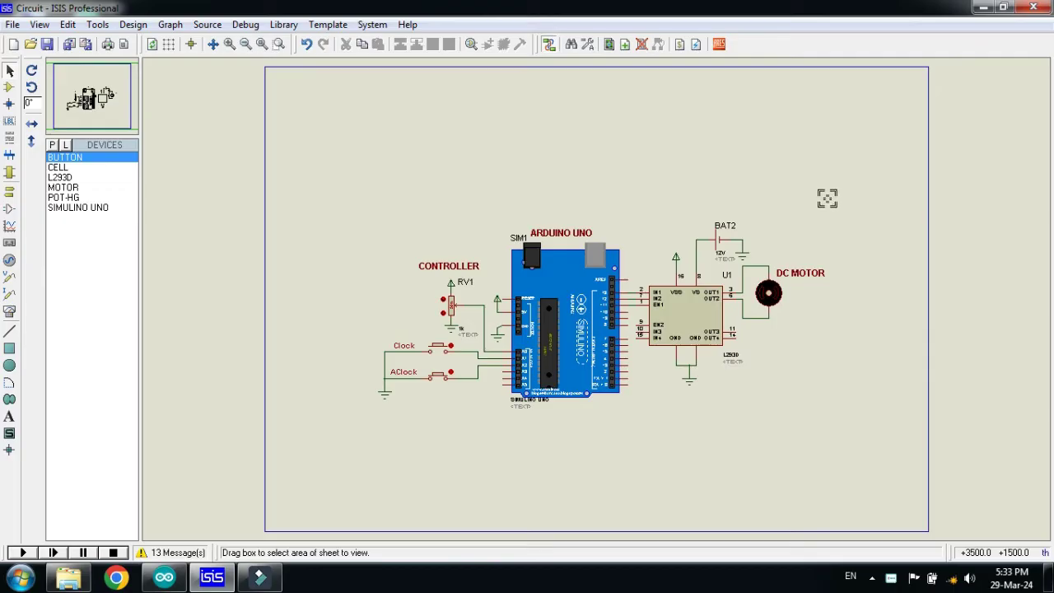
{"action": "left_click_drag", "start_coordinate": [825, 198], "coordinate": [369, 422]}
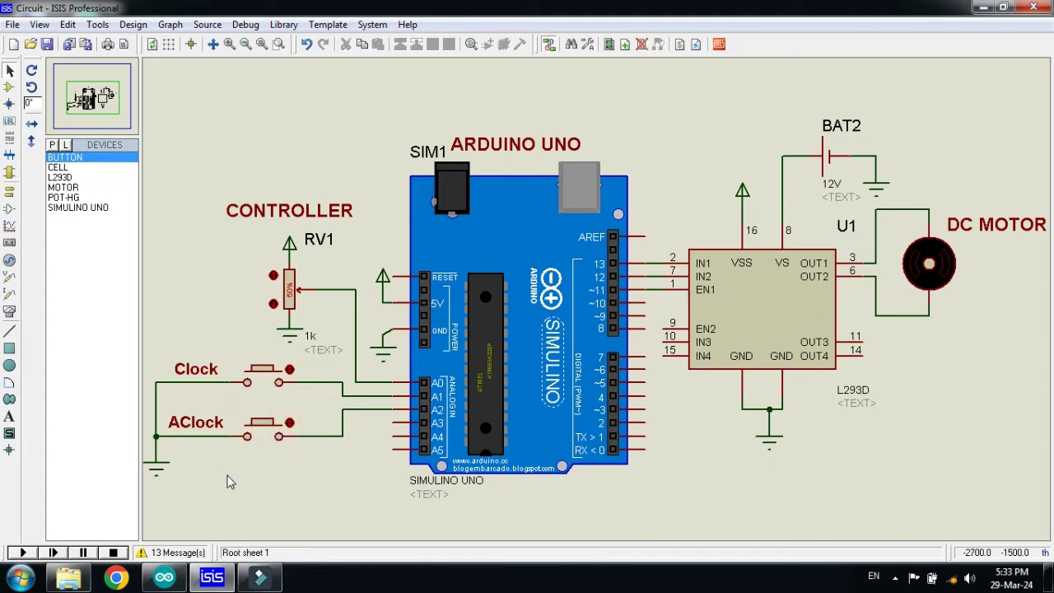
Open Pick Devices and select SIMULINO UNO from the ARDUINO category
{"action": "left_click", "coordinate": [10, 89]}
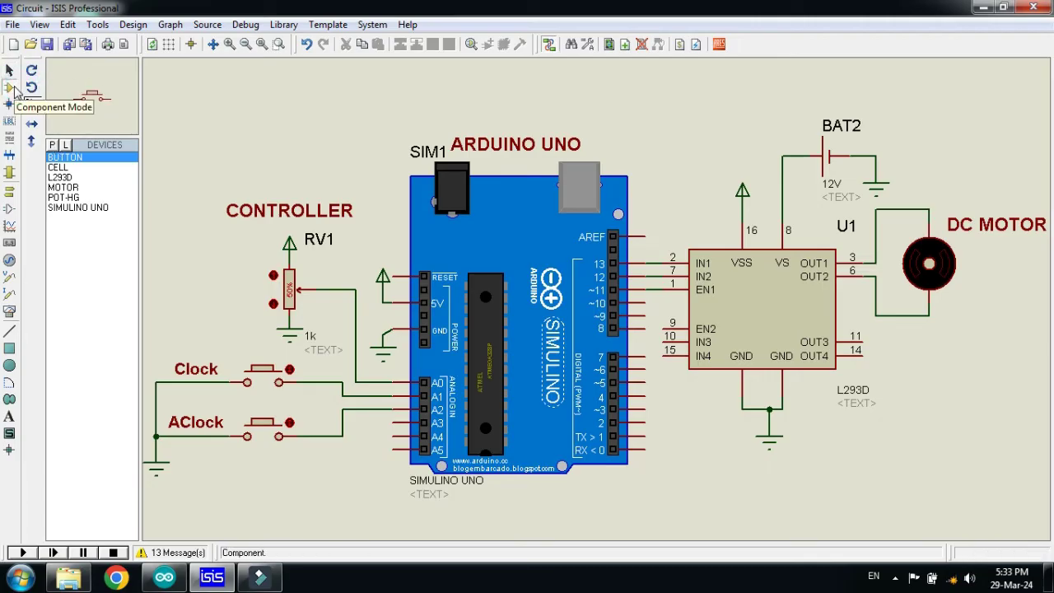
{"action": "left_click", "coordinate": [52, 145]}
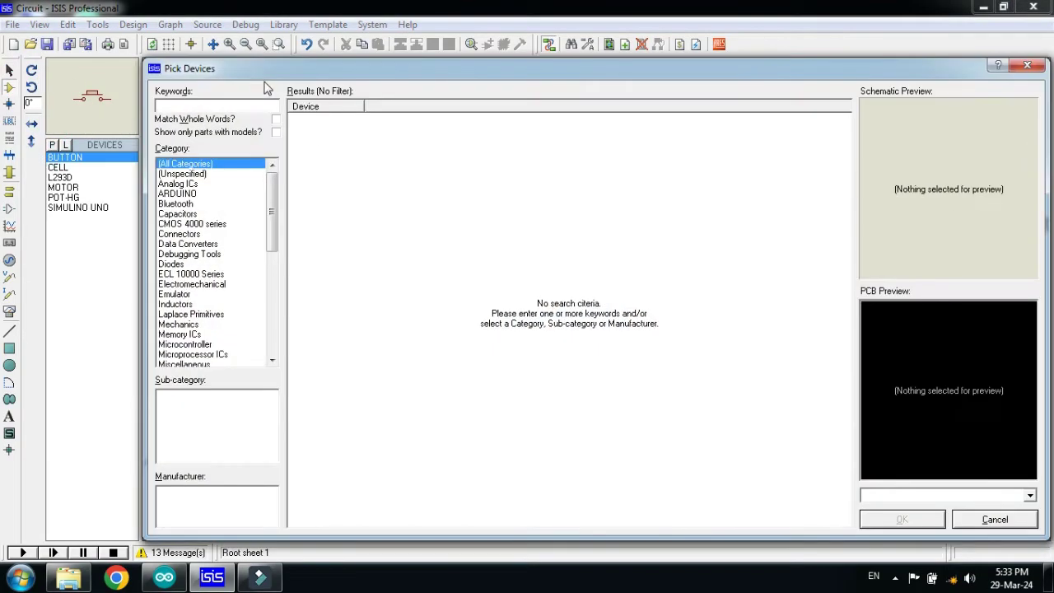
{"action": "left_click_drag", "start_coordinate": [244, 83], "coordinate": [720, 129]}
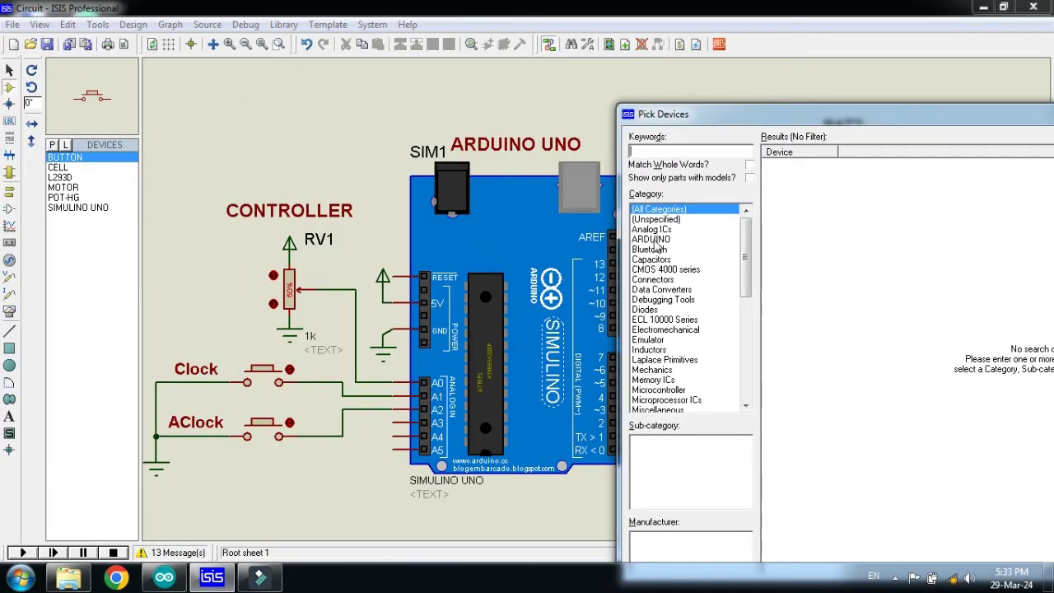
{"action": "left_click", "coordinate": [651, 239]}
{"action": "left_click_drag", "start_coordinate": [768, 119], "coordinate": [355, 107]}
{"action": "left_click", "coordinate": [473, 196]}
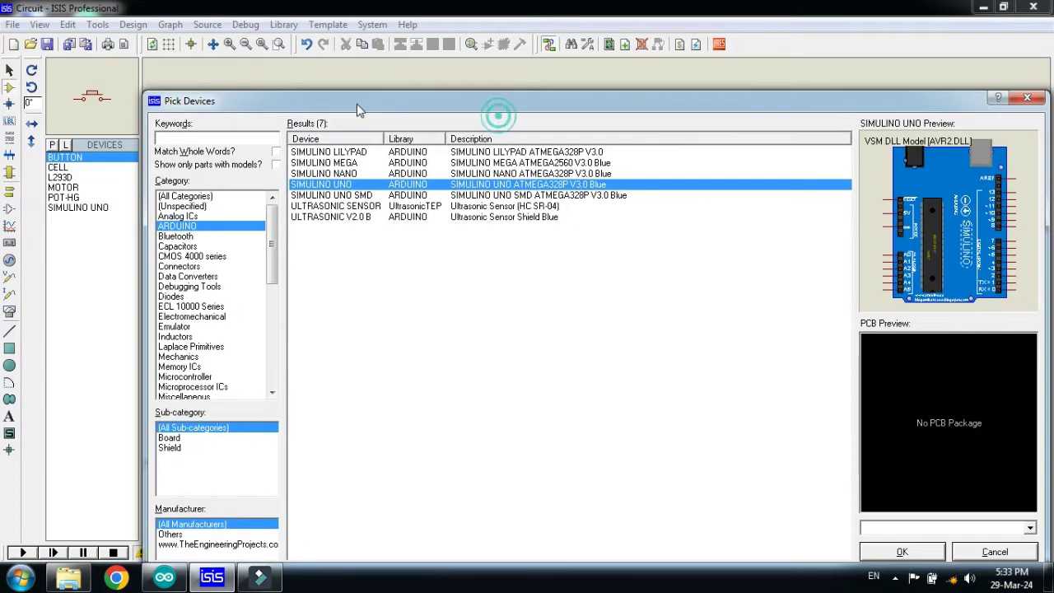
{"action": "left_click_drag", "start_coordinate": [141, 92], "coordinate": [522, 327]}
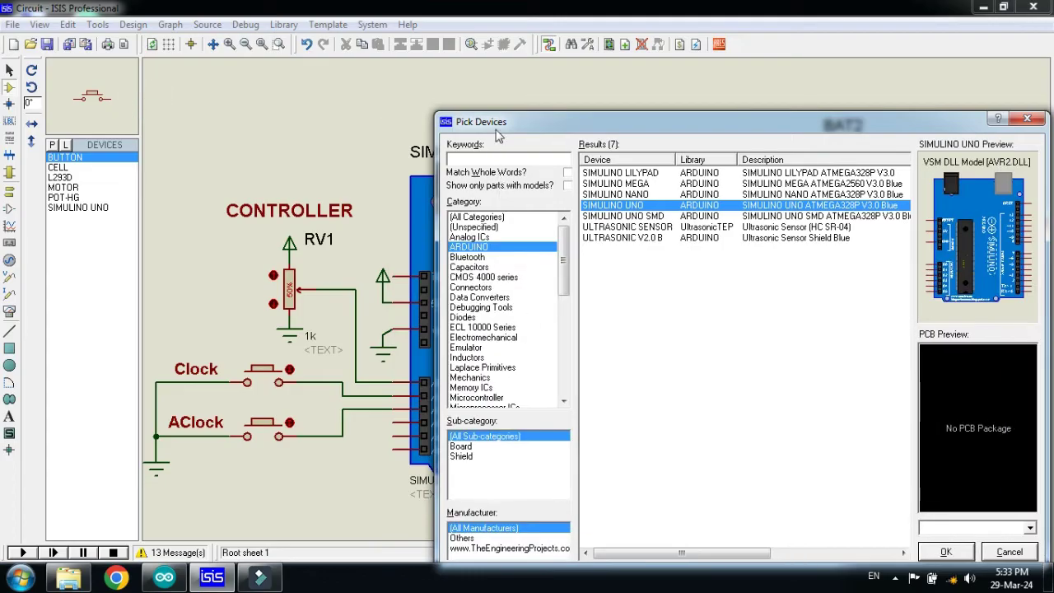
Search the keyword 'pot' and select the plain POT potentiometer
{"action": "left_click", "coordinate": [473, 162]}
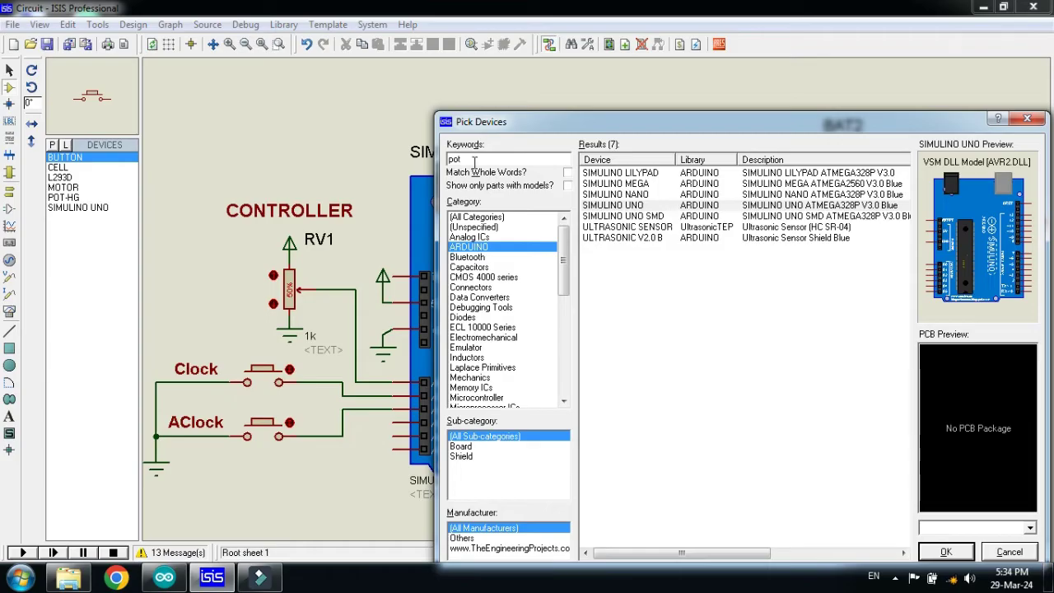
{"action": "key", "text": "Down"}
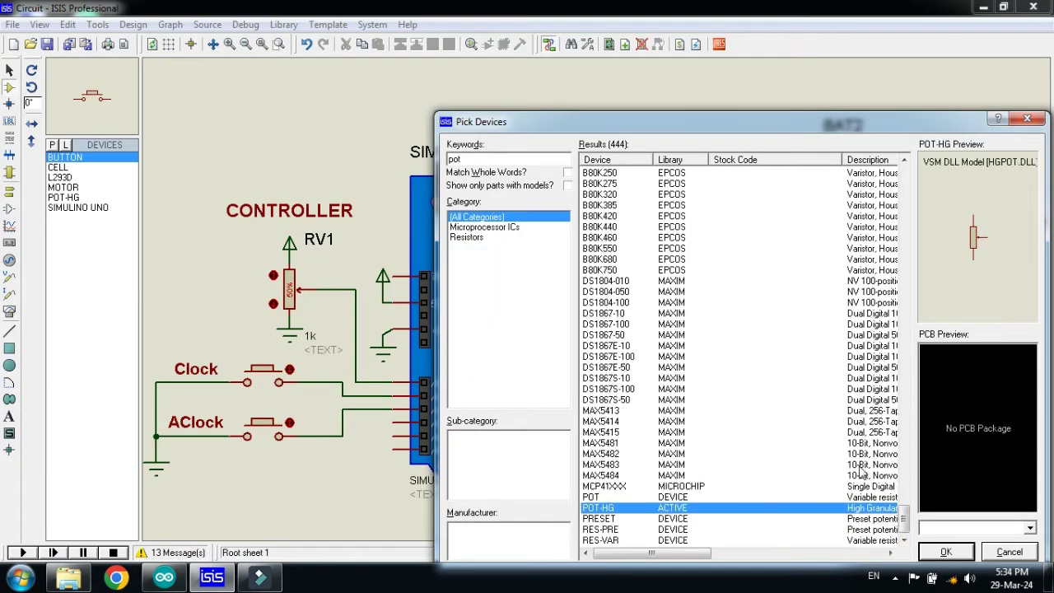
{"action": "left_click", "coordinate": [605, 498]}
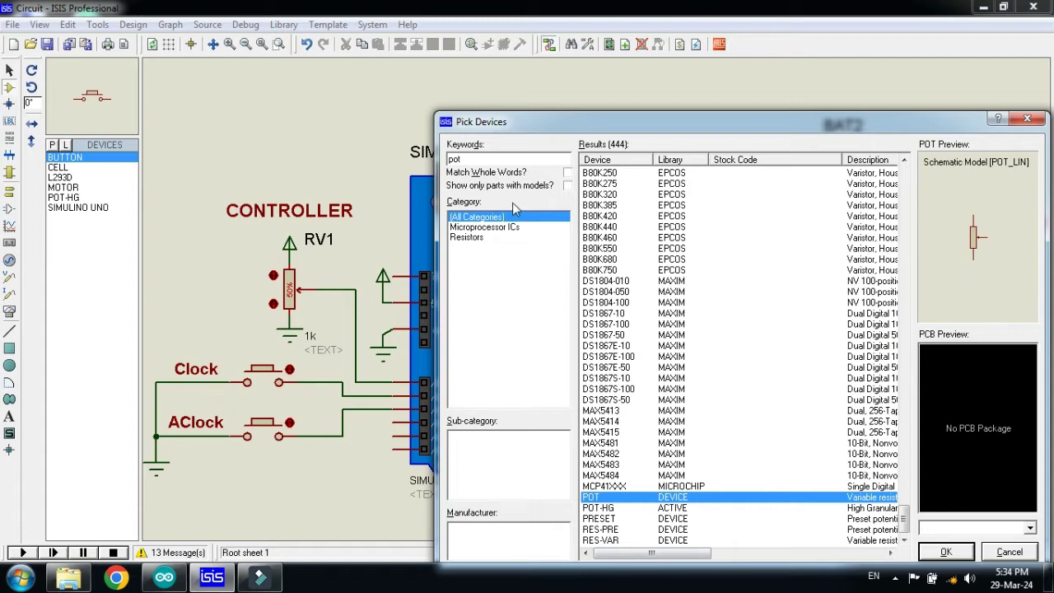
{"action": "left_click_drag", "start_coordinate": [475, 161], "coordinate": [424, 162]}
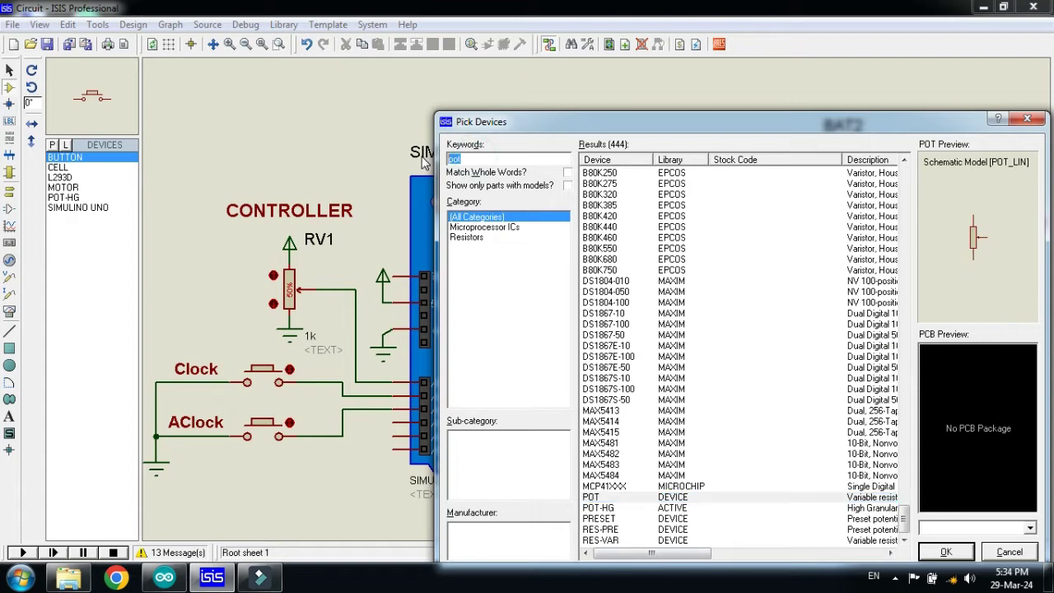
Search 'button' and select the BUTTON push button part
{"action": "type", "text": "button"}
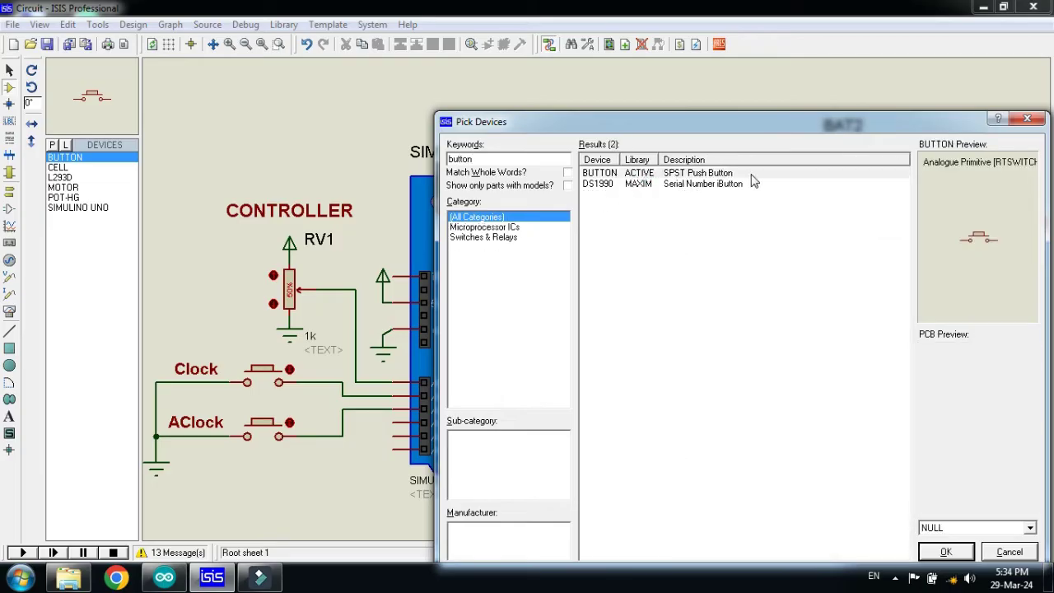
{"action": "left_click", "coordinate": [734, 175]}
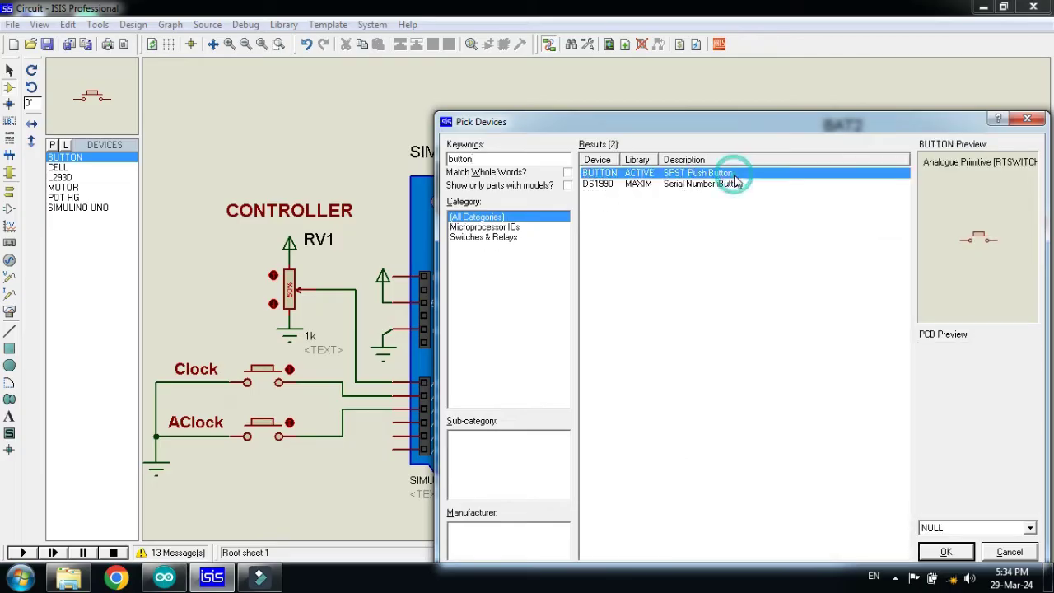
{"action": "left_click", "coordinate": [491, 158]}
{"action": "left_click_drag", "start_coordinate": [491, 126], "coordinate": [468, 114]}
Replace the keyword with 'l293' and select the L293D motor driver
{"action": "double_click", "coordinate": [445, 158]}
{"action": "key", "text": "BackSpace"}
{"action": "type", "text": "I2"}
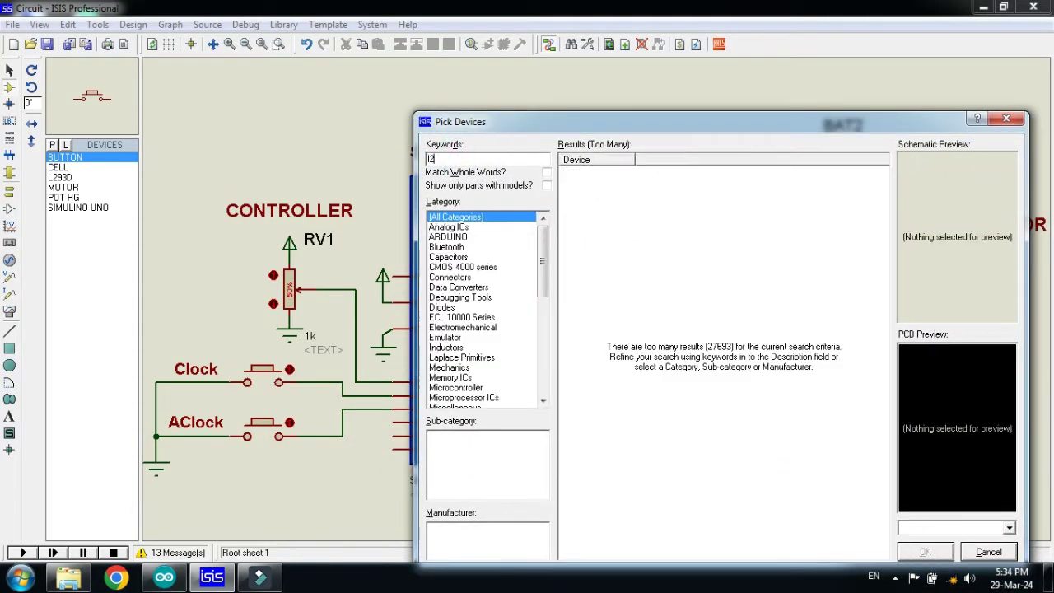
{"action": "type", "text": "93"}
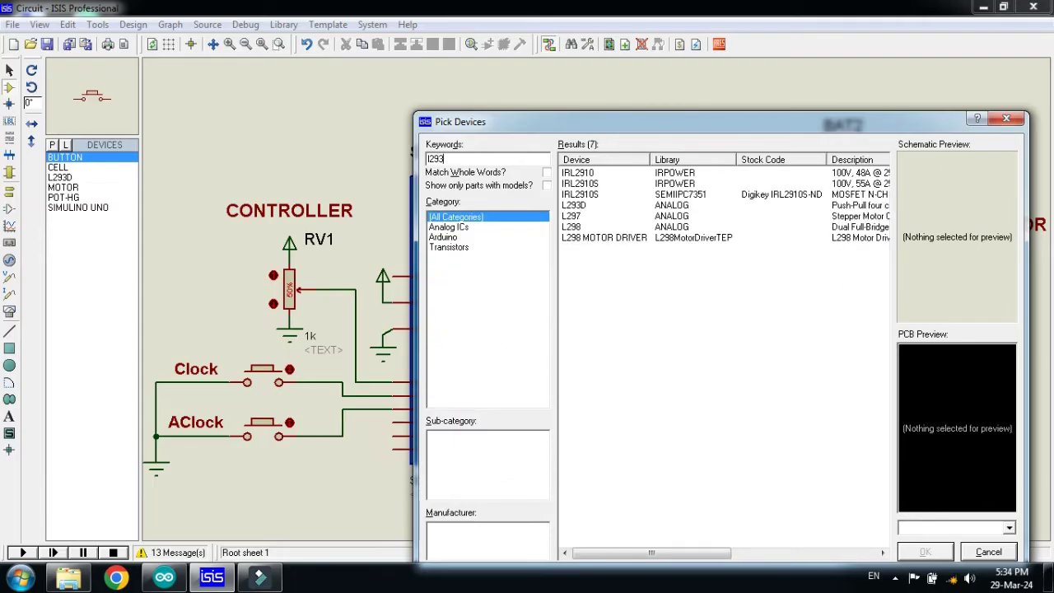
{"action": "left_click", "coordinate": [627, 174]}
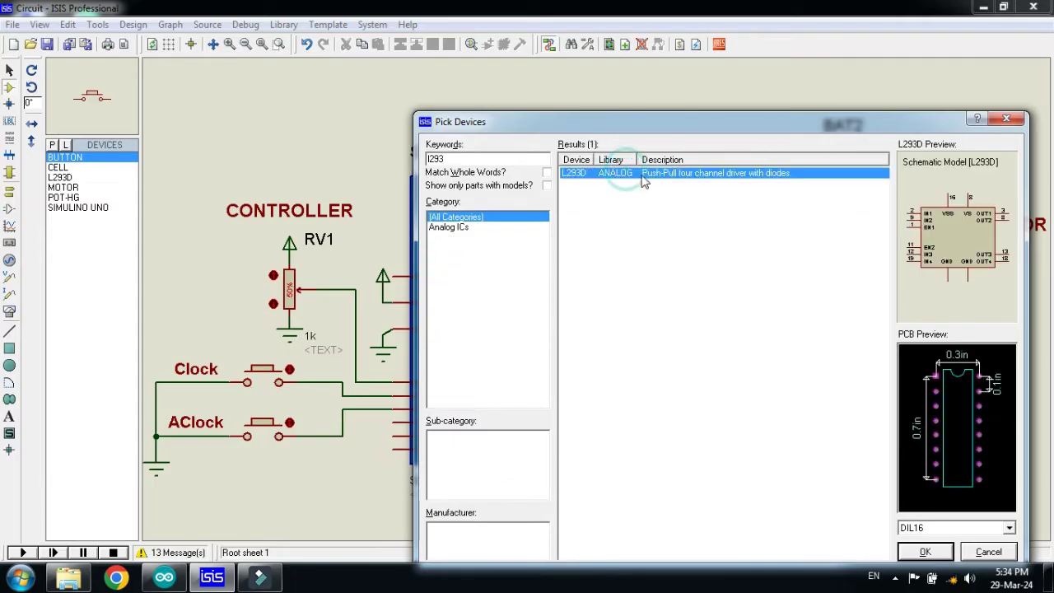
{"action": "left_click_drag", "start_coordinate": [781, 124], "coordinate": [568, 136]}
Search 'motor' and select the simple DC MOTOR part
{"action": "double_click", "coordinate": [265, 170]}
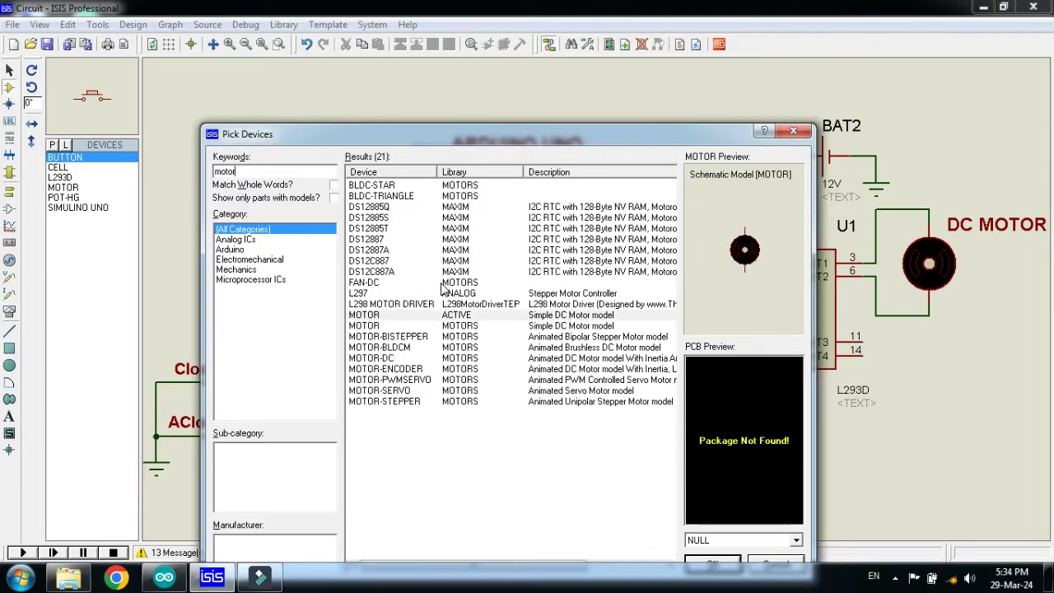
{"action": "left_click", "coordinate": [436, 319]}
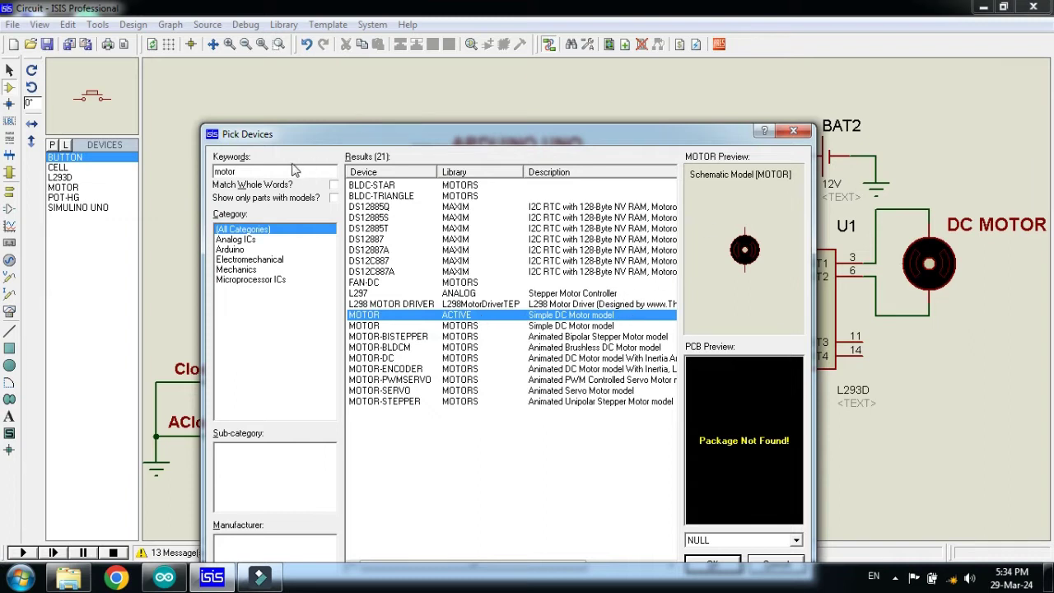
{"action": "left_click_drag", "start_coordinate": [696, 138], "coordinate": [643, 135]}
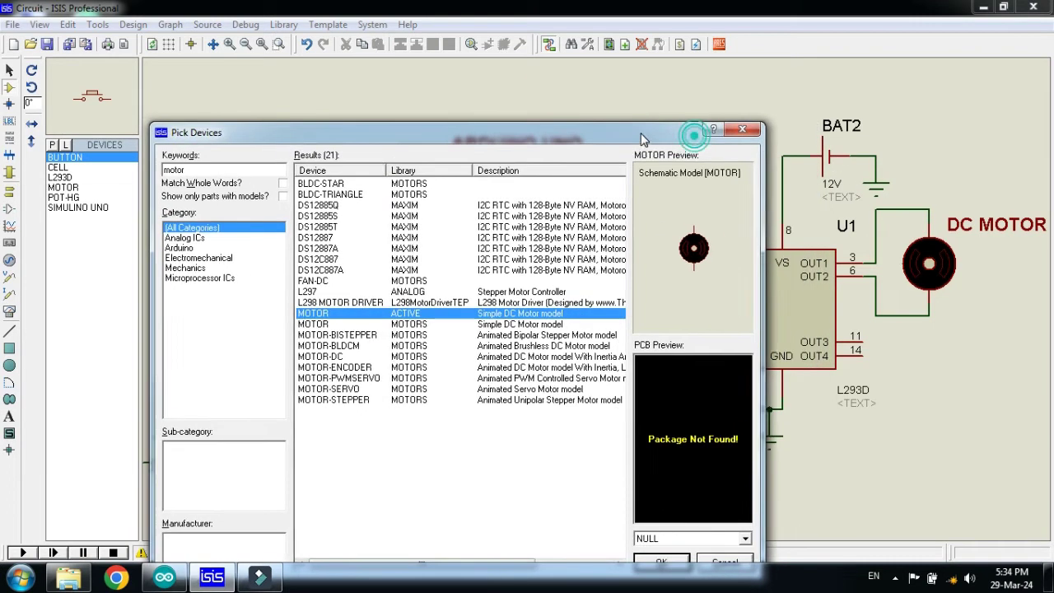
Search 'cell', select the CELL battery, and cancel without adding parts
{"action": "left_click", "coordinate": [218, 167]}
{"action": "type", "text": "cell"}
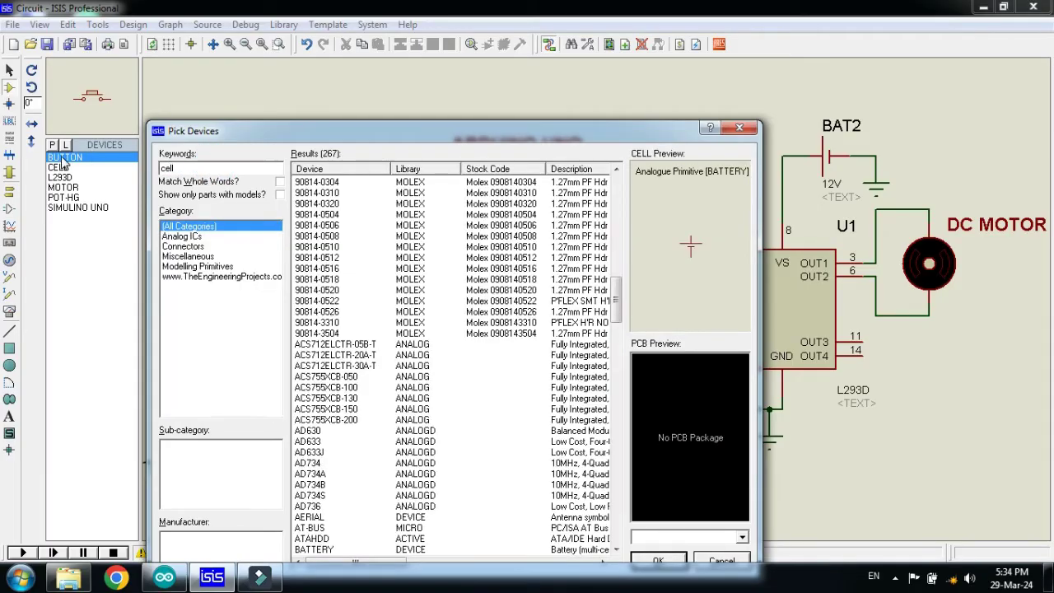
{"action": "scroll", "coordinate": [482, 404], "scroll_direction": "down", "scroll_amount": 3}
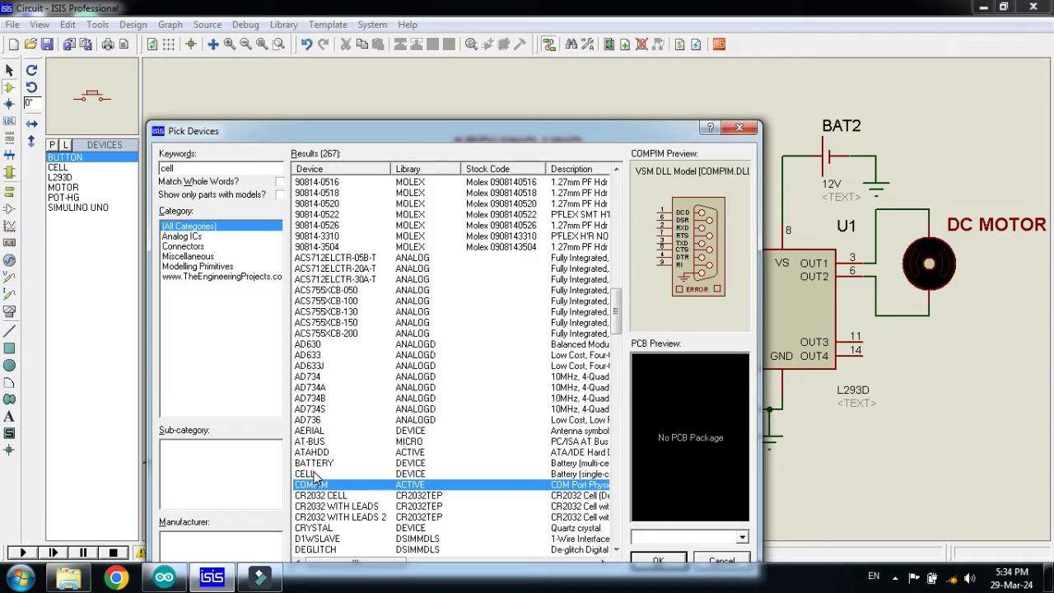
{"action": "left_click", "coordinate": [313, 473]}
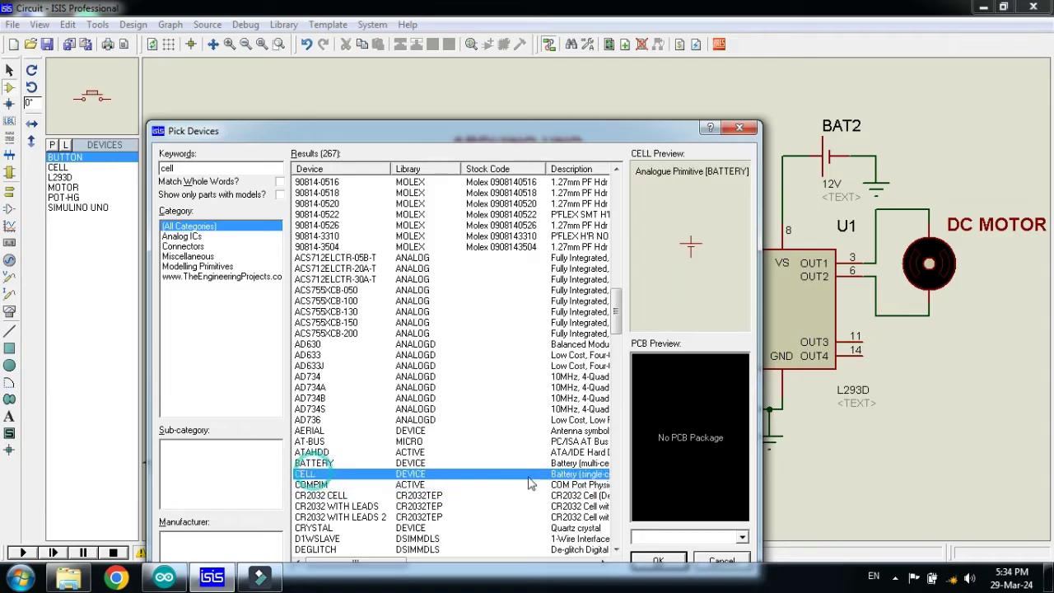
{"action": "left_click", "coordinate": [721, 560]}
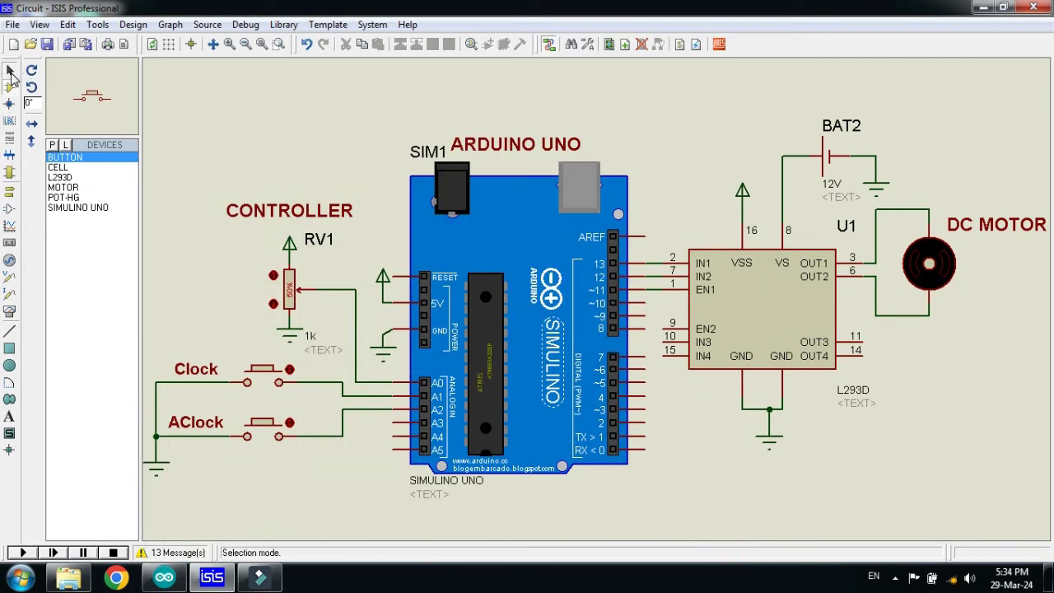
{"action": "left_click", "coordinate": [10, 73]}
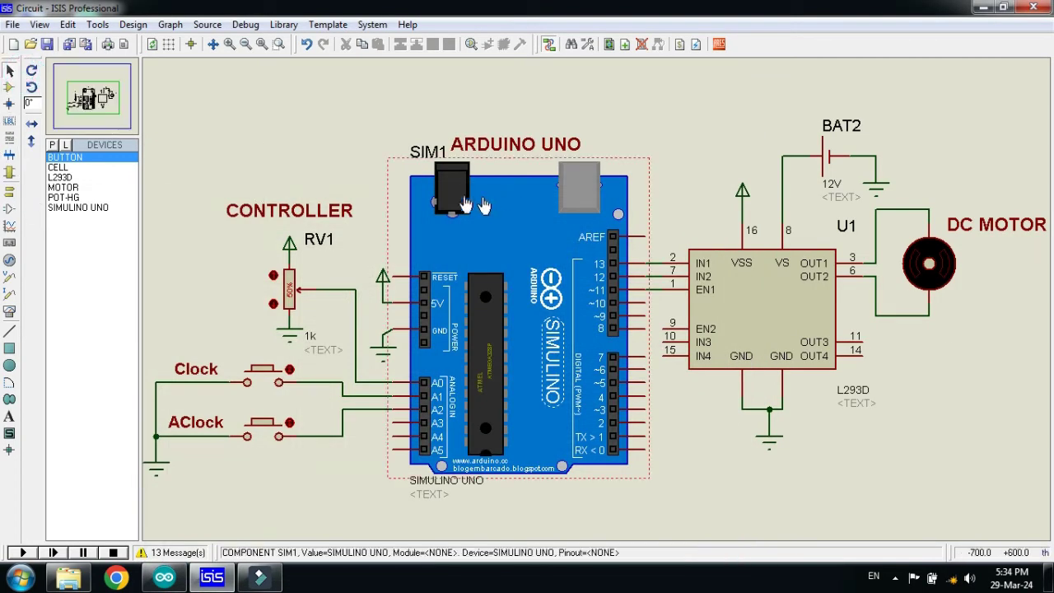
{"action": "right_click", "coordinate": [827, 166]}
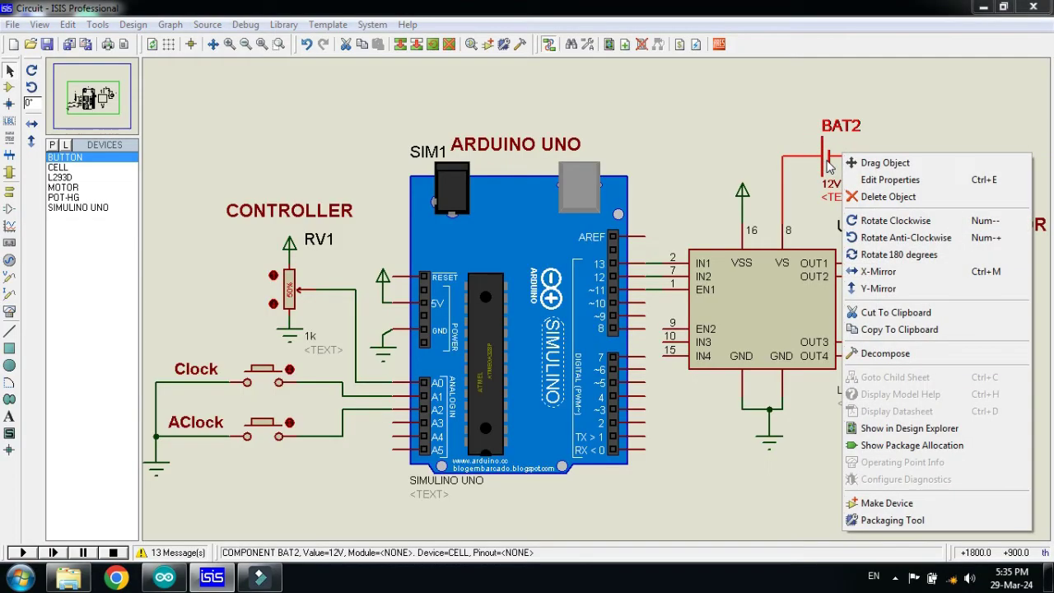
{"action": "left_click", "coordinate": [856, 180]}
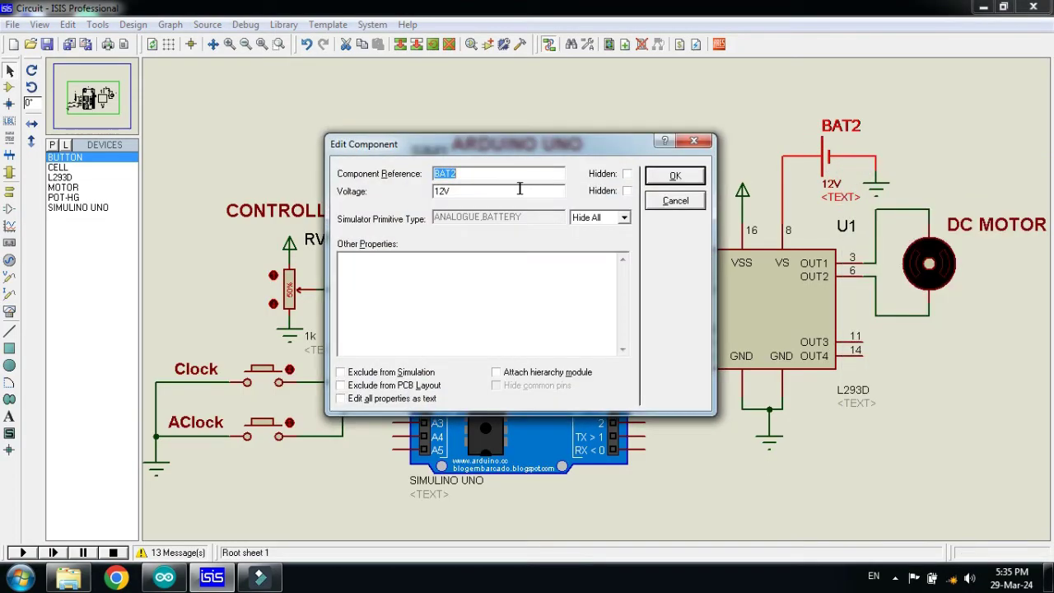
{"action": "double_click", "coordinate": [445, 192]}
{"action": "left_click", "coordinate": [439, 191]}
{"action": "left_click", "coordinate": [687, 141]}
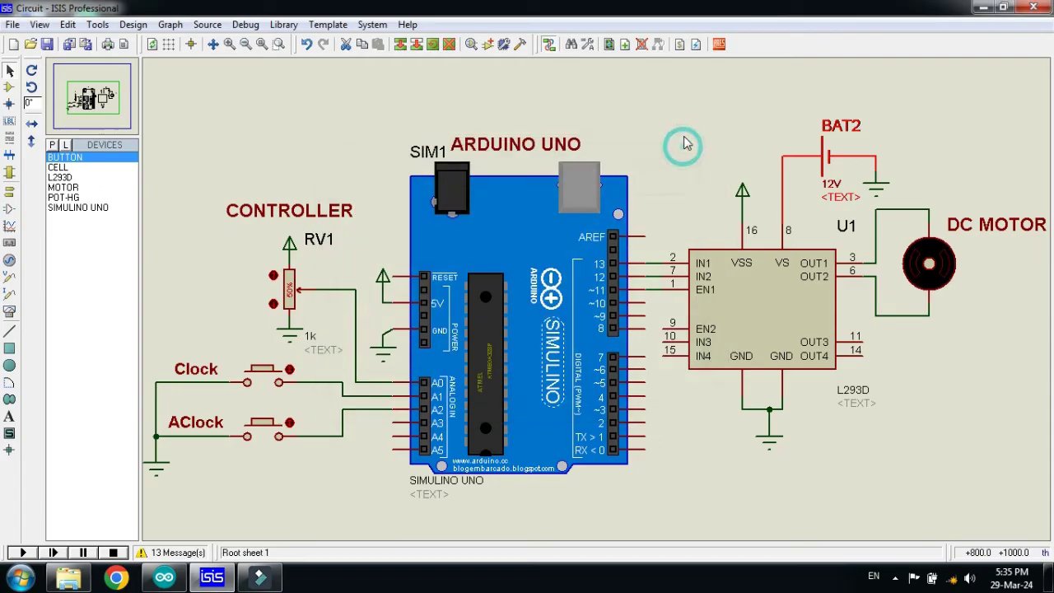
{"action": "left_click", "coordinate": [535, 140]}
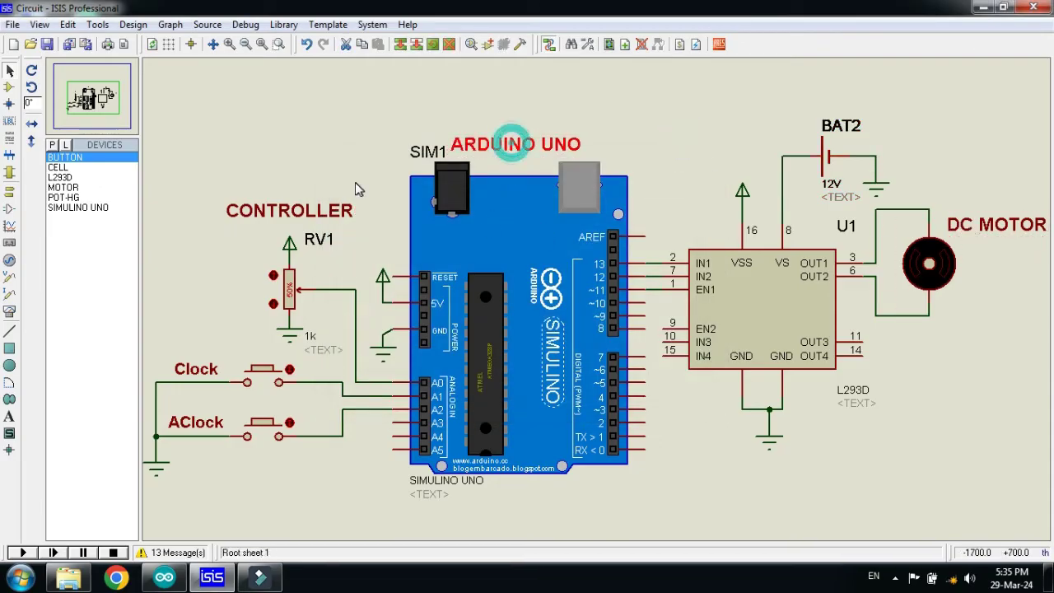
{"action": "left_click", "coordinate": [703, 142]}
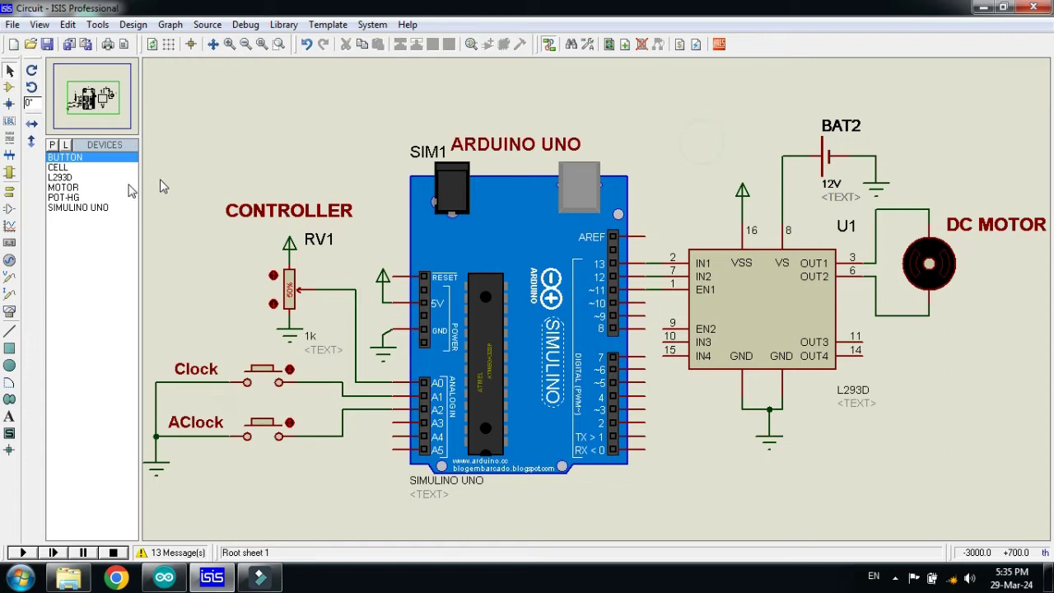
{"action": "left_click", "coordinate": [12, 416]}
{"action": "left_click", "coordinate": [219, 118]}
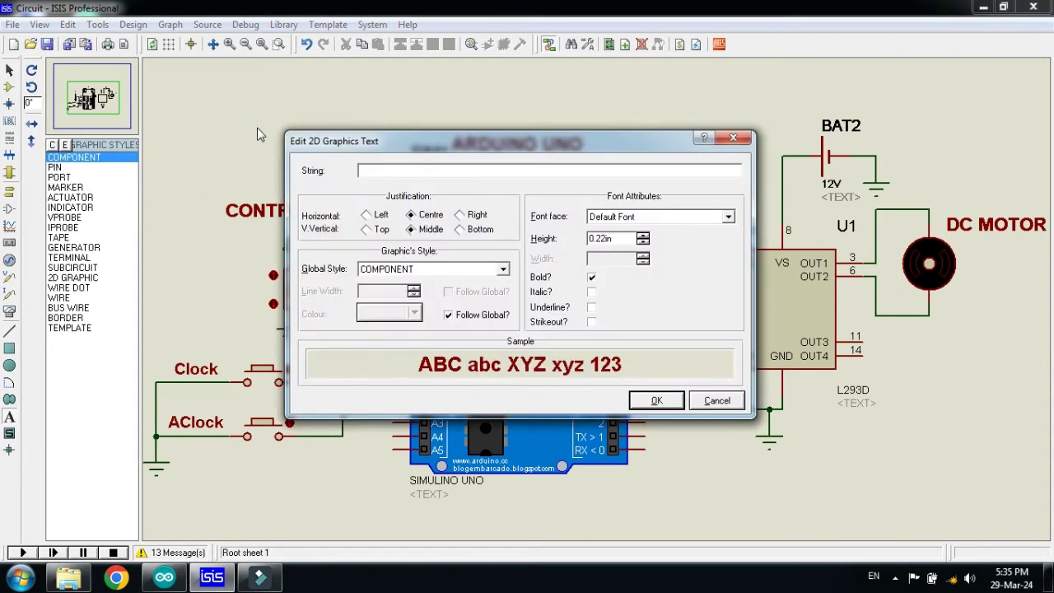
{"action": "type", "text": "Text"}
{"action": "left_click", "coordinate": [655, 401]}
{"action": "right_click", "coordinate": [240, 109]}
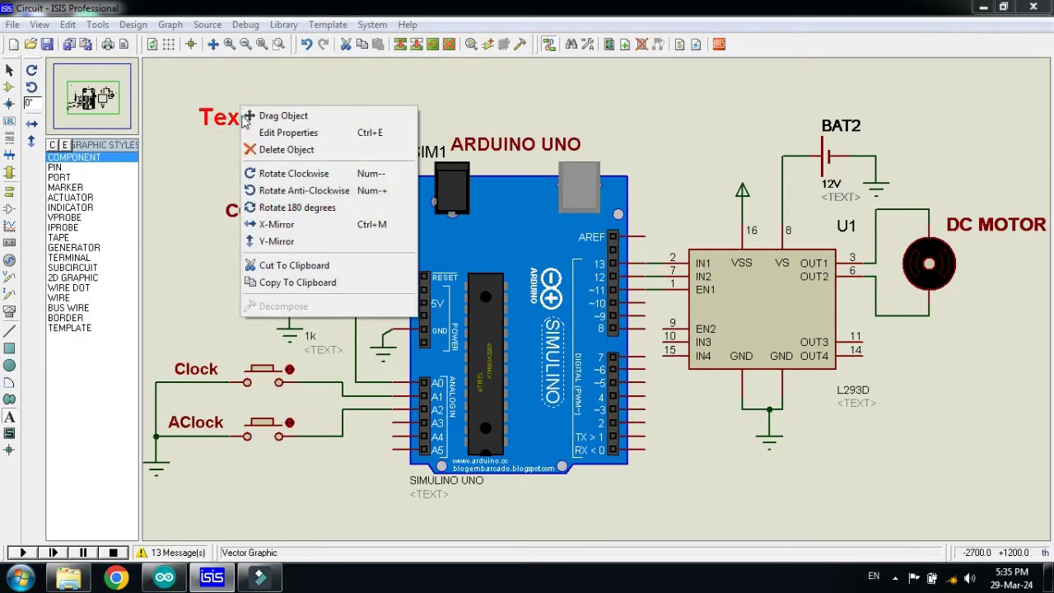
{"action": "left_click", "coordinate": [272, 115]}
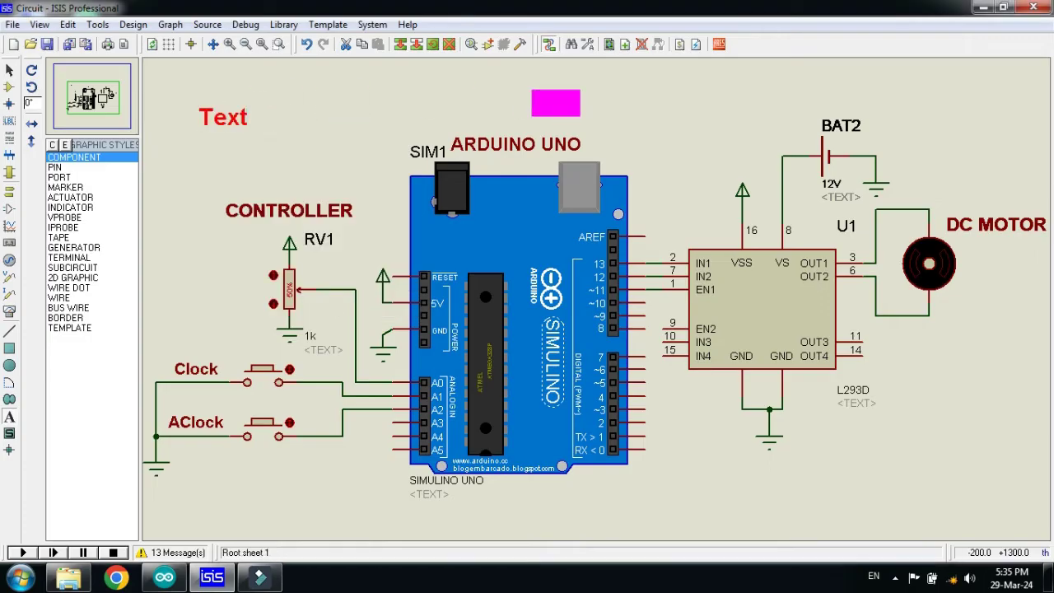
{"action": "left_click", "coordinate": [663, 103]}
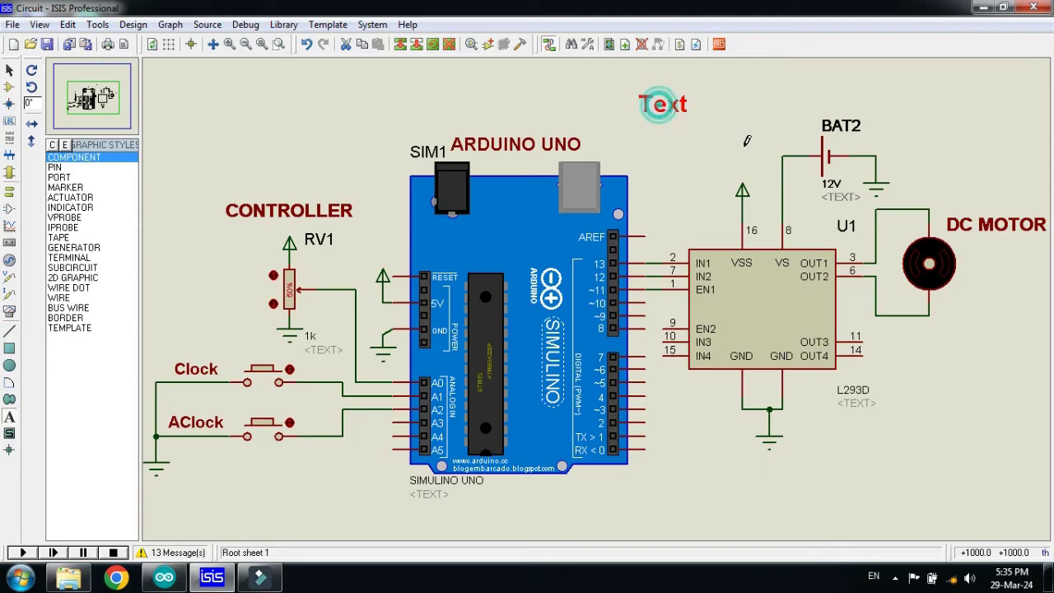
{"action": "right_click", "coordinate": [673, 103]}
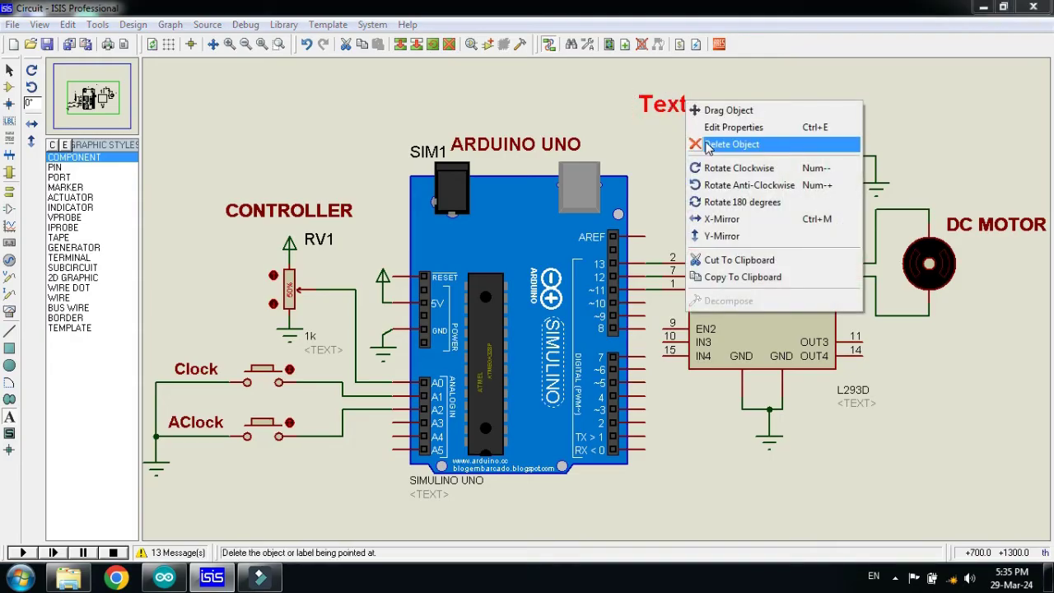
{"action": "left_click", "coordinate": [707, 140]}
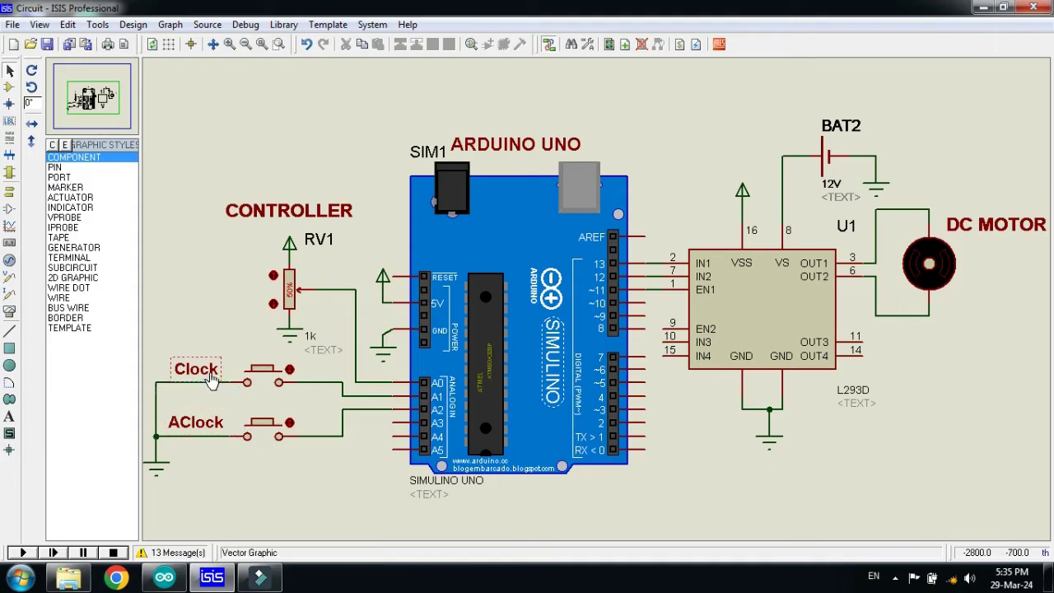
Browse the POWER and GROUND terminals in Terminals Mode
{"action": "left_click", "coordinate": [384, 289]}
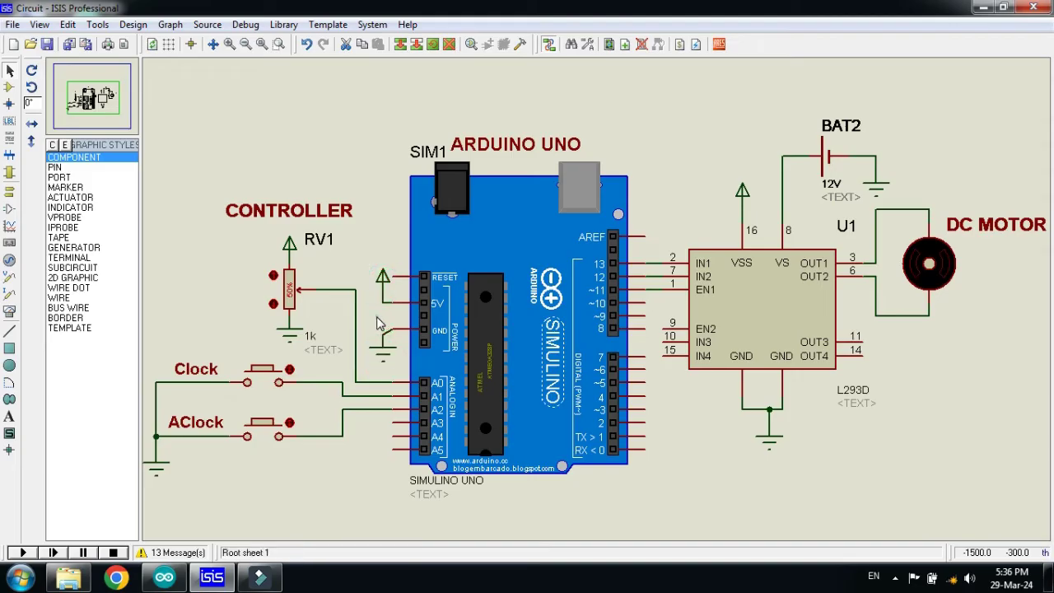
{"action": "left_click", "coordinate": [9, 193]}
{"action": "left_click", "coordinate": [66, 199]}
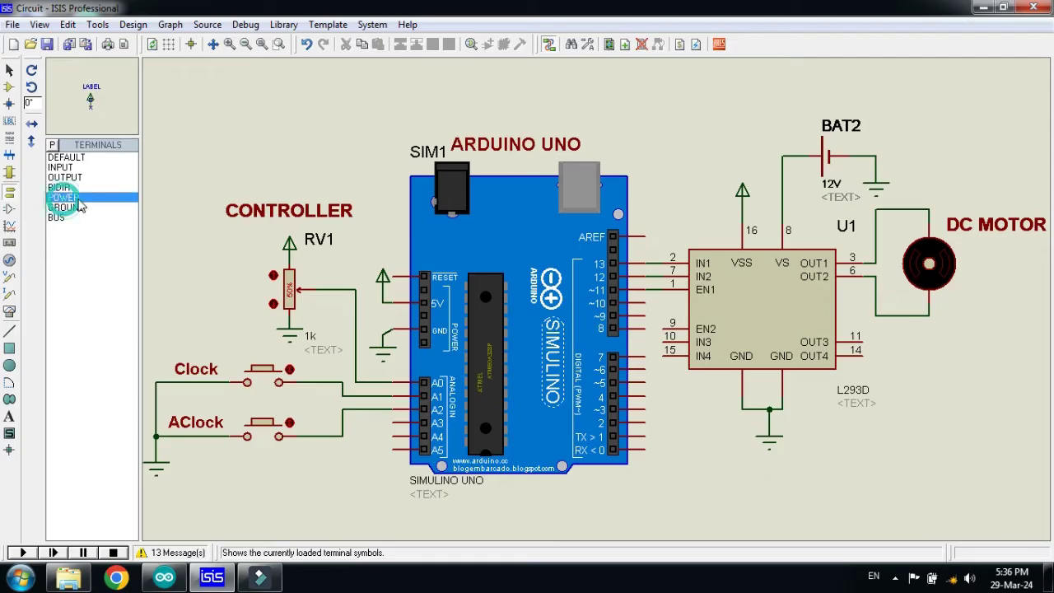
{"action": "middle_click", "coordinate": [219, 153]}
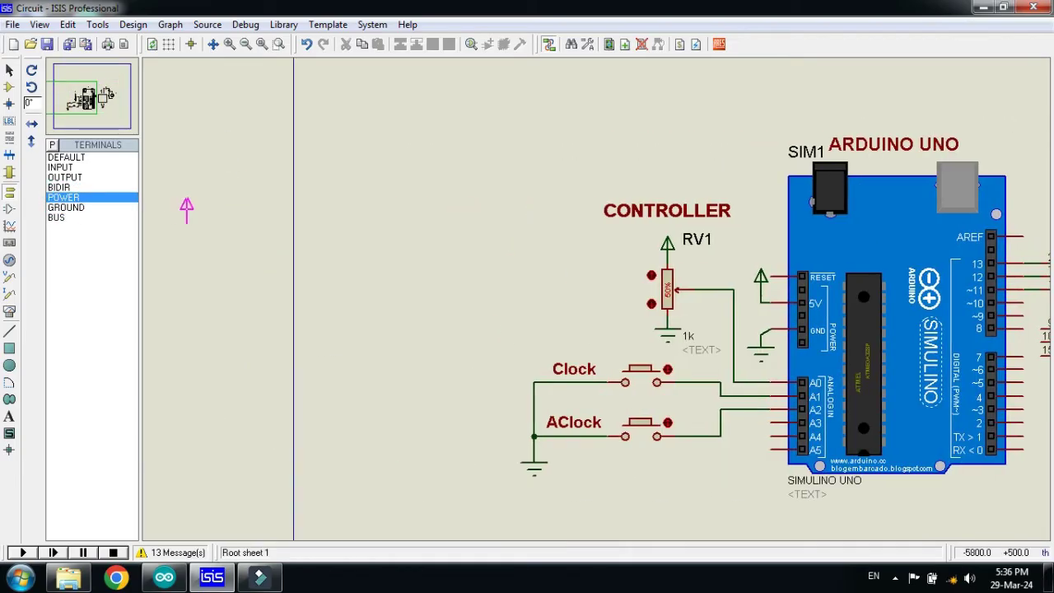
{"action": "left_click", "coordinate": [65, 207]}
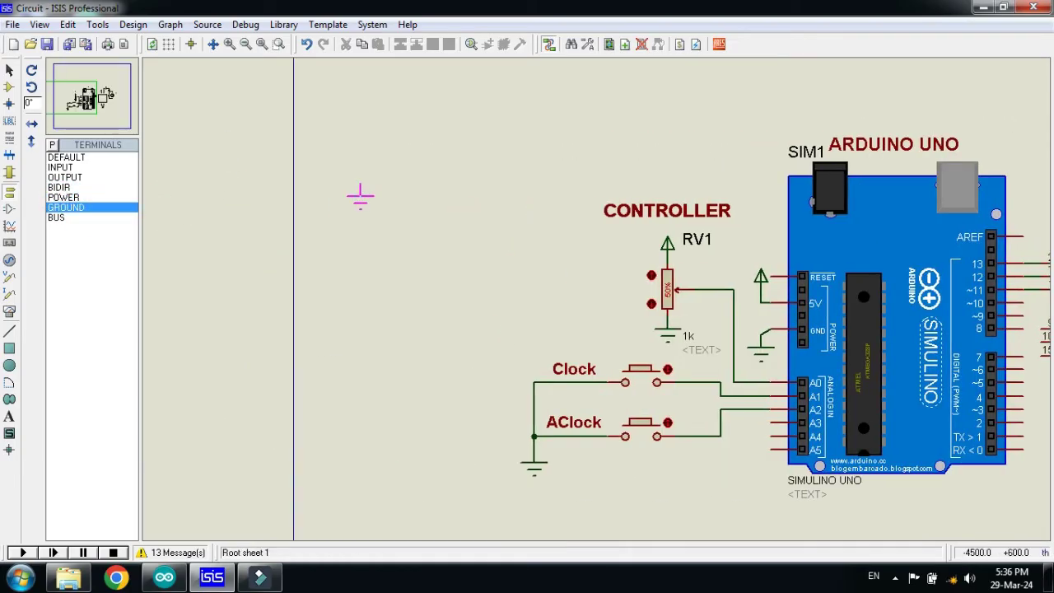
Compile the motor-control sketch in the Arduino IDE (1496 bytes, 4%)
{"action": "left_click", "coordinate": [83, 105]}
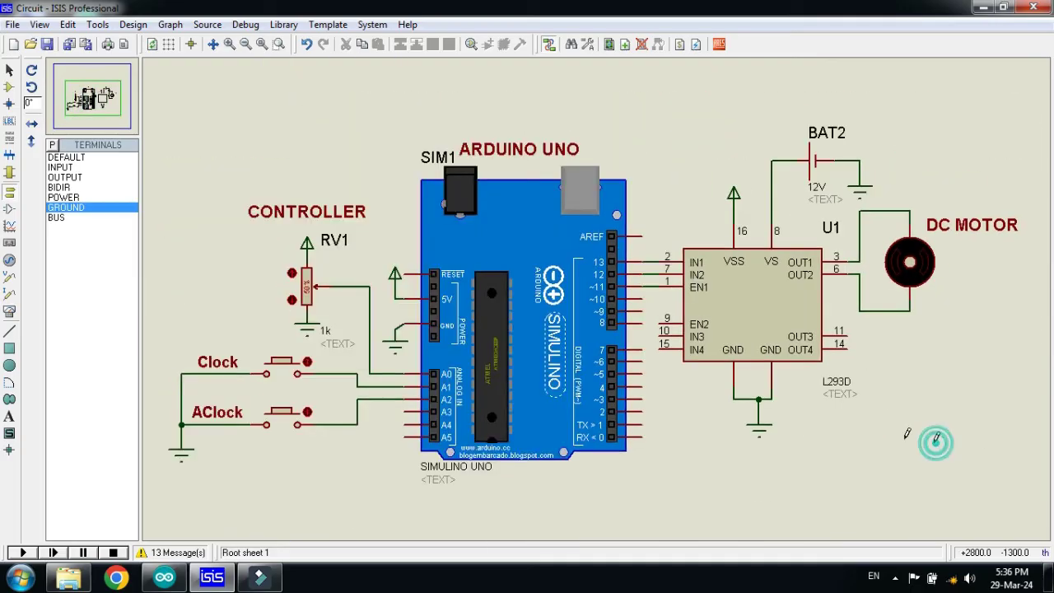
{"action": "left_click", "coordinate": [164, 576]}
{"action": "left_click", "coordinate": [12, 45]}
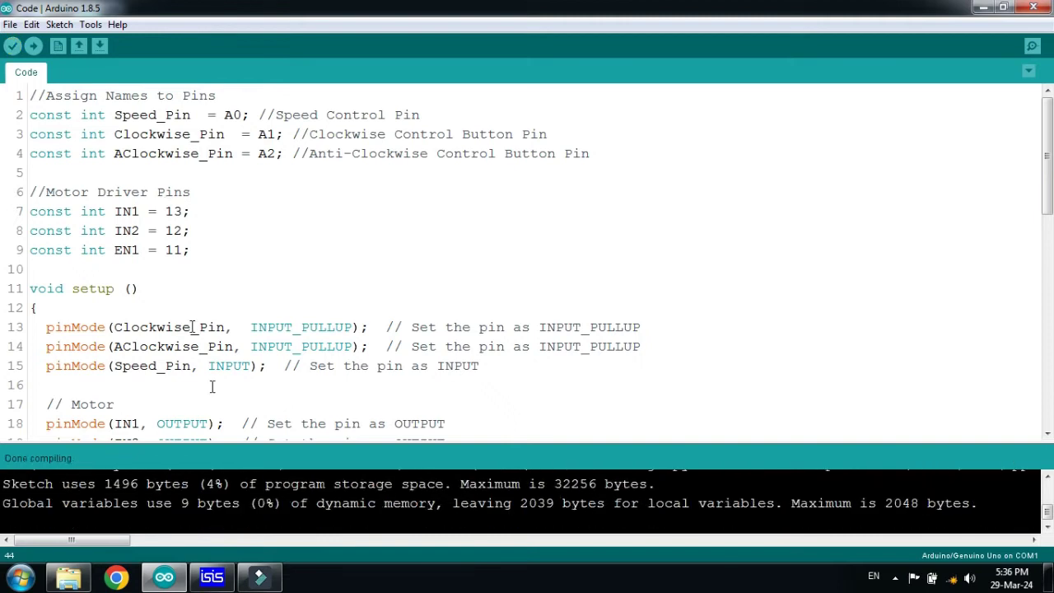
Select the compiled Code.ino.hex file path in the enlarged compiler output
{"action": "left_click_drag", "start_coordinate": [173, 442], "coordinate": [174, 321]}
{"action": "left_click_drag", "start_coordinate": [93, 542], "coordinate": [229, 537]}
{"action": "left_click", "coordinate": [313, 468]}
{"action": "double_click", "coordinate": [320, 465]}
{"action": "left_click", "coordinate": [316, 462]}
{"action": "left_click_drag", "start_coordinate": [315, 462], "coordinate": [866, 471]}
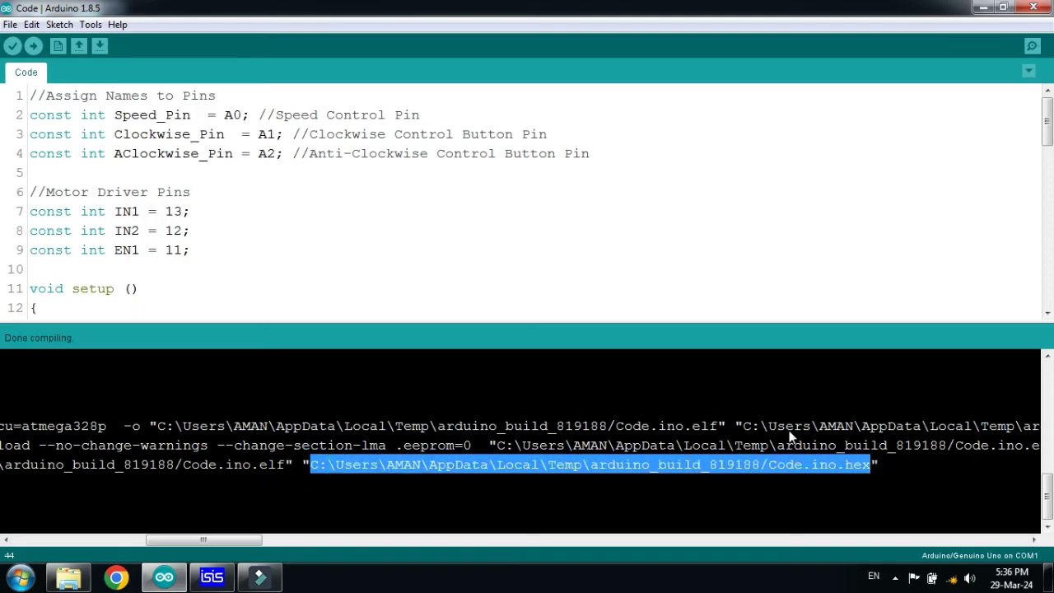
Replace SIM1's Program File with the pasted Code.ino.hex path and confirm
{"action": "left_click", "coordinate": [208, 578]}
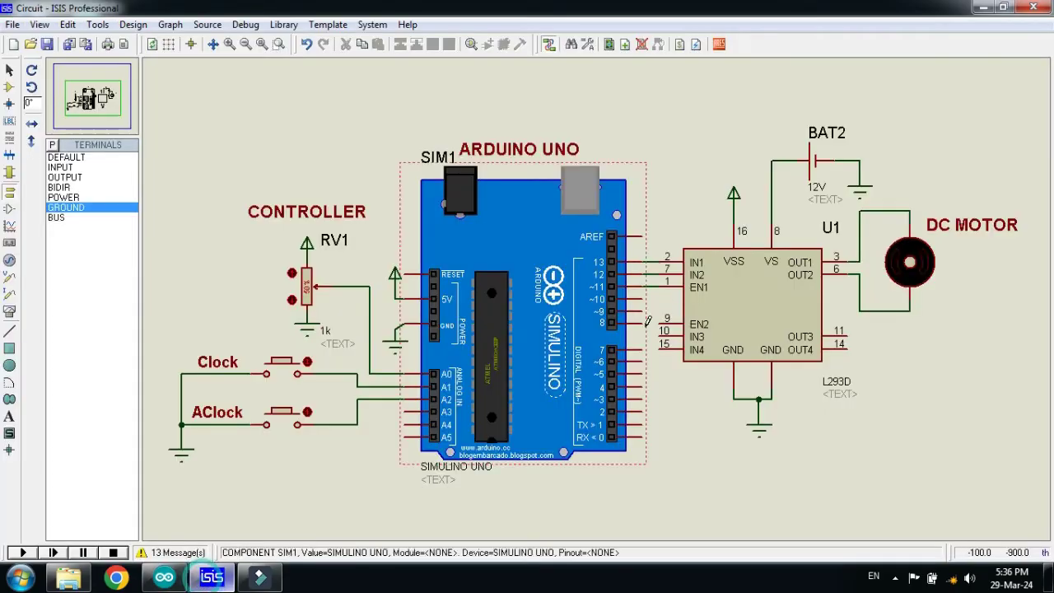
{"action": "right_click", "coordinate": [563, 202]}
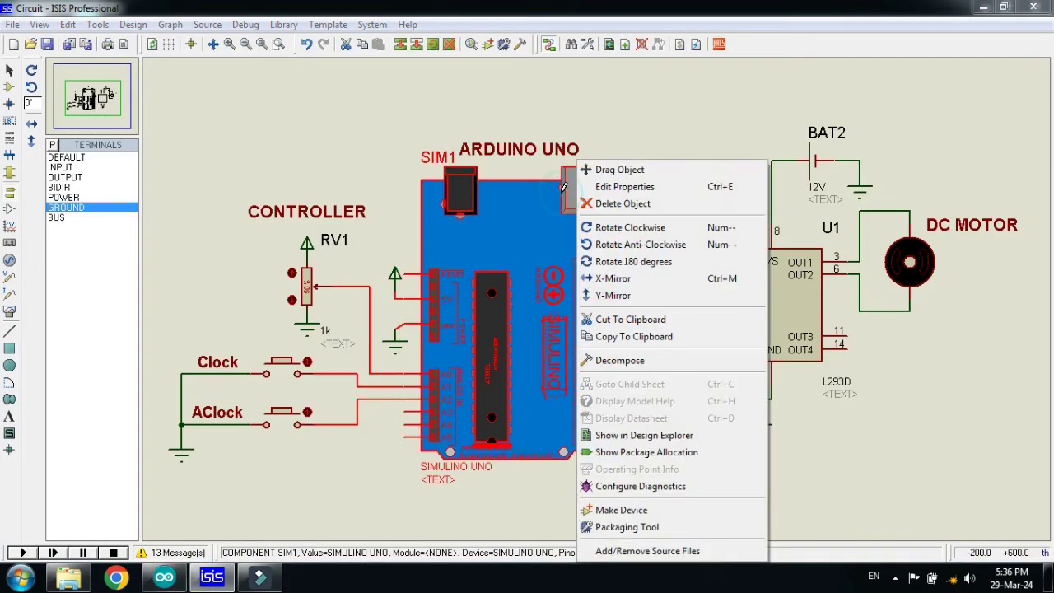
{"action": "left_click", "coordinate": [693, 190]}
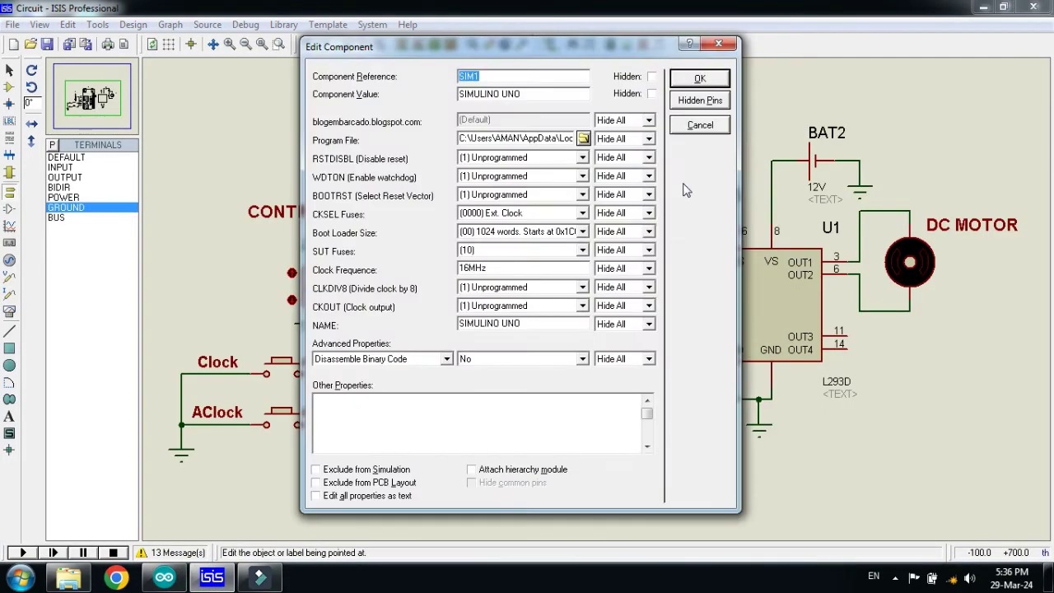
{"action": "double_click", "coordinate": [462, 138]}
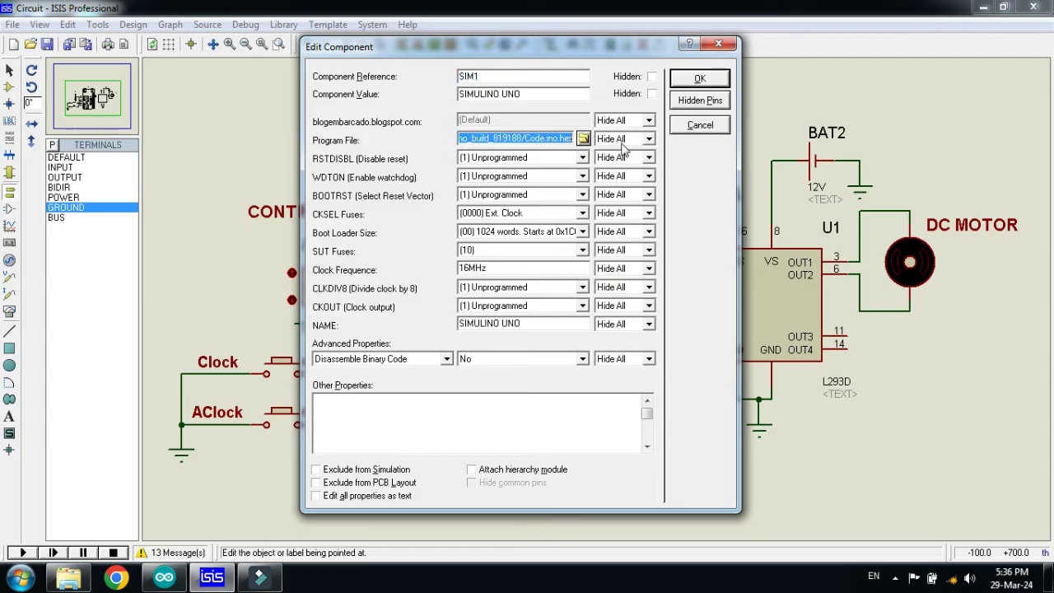
{"action": "key", "text": "BackSpace"}
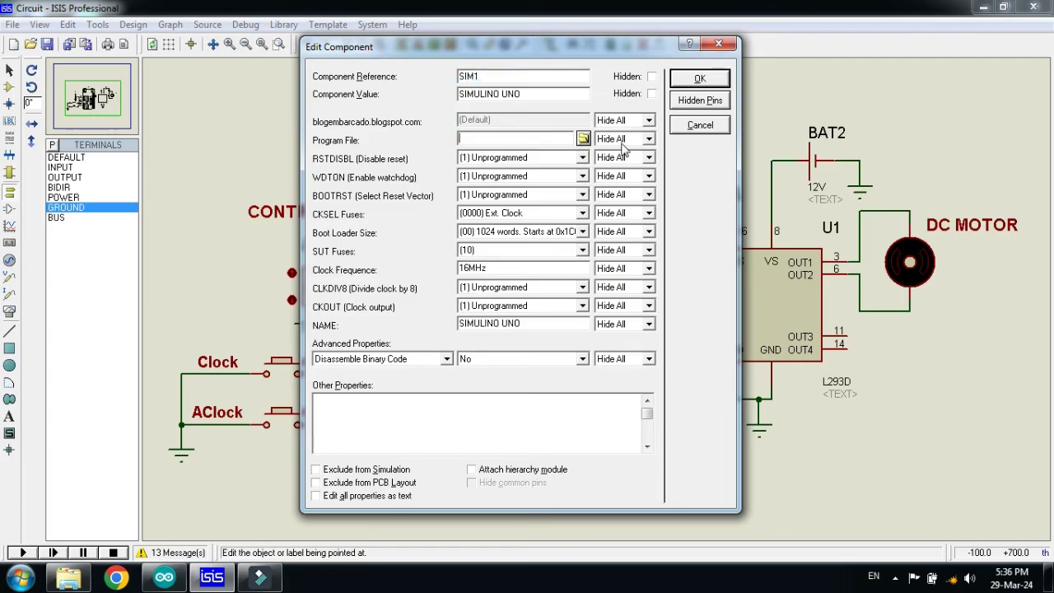
{"action": "right_click", "coordinate": [510, 143]}
{"action": "left_click", "coordinate": [613, 211]}
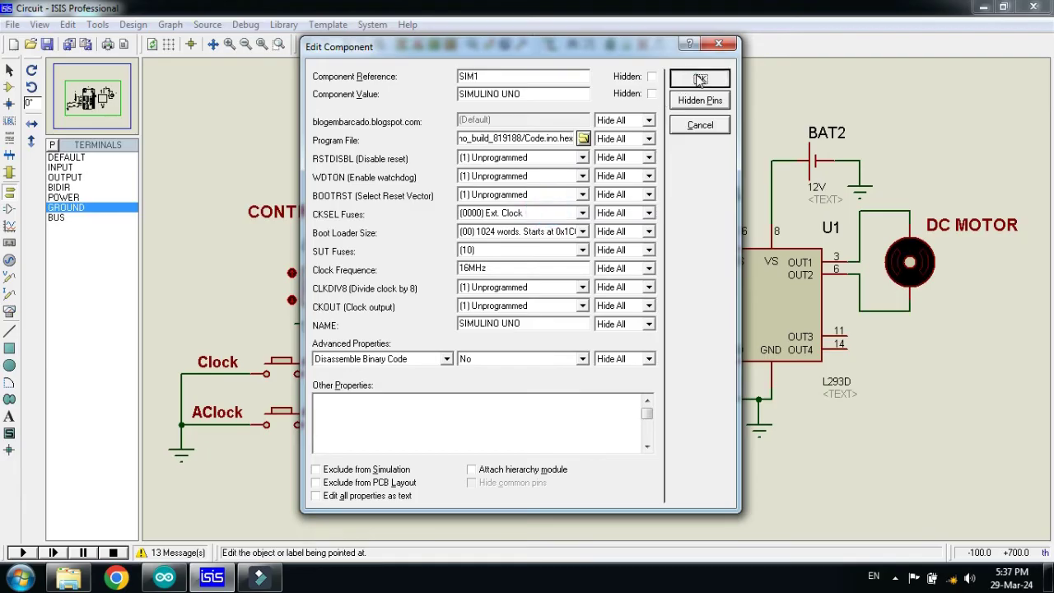
{"action": "left_click", "coordinate": [699, 79]}
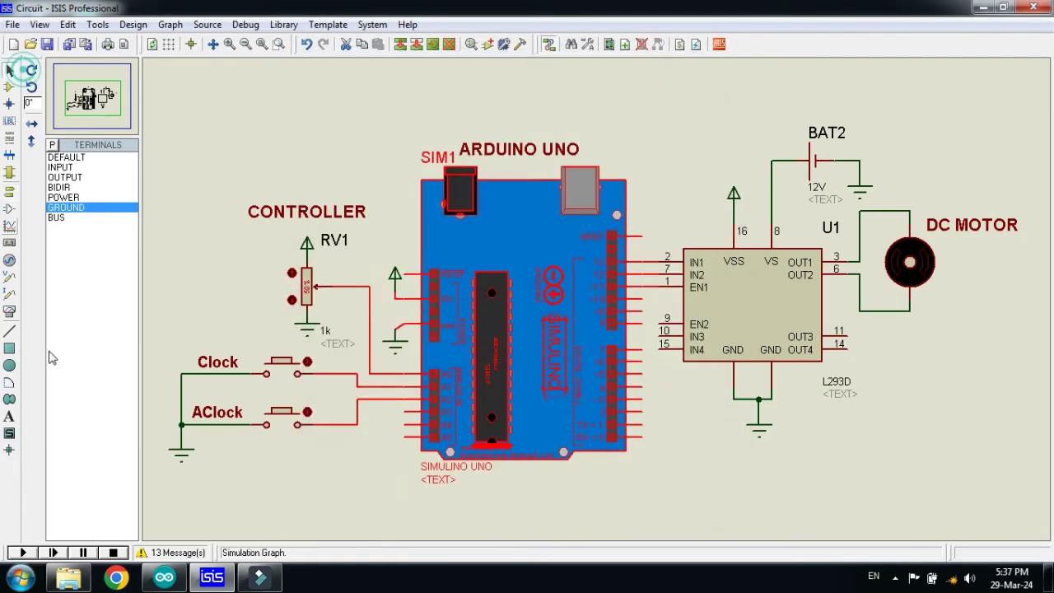
Run the simulation and press the Clock button to spin the DC motor forward
{"action": "left_click", "coordinate": [23, 552]}
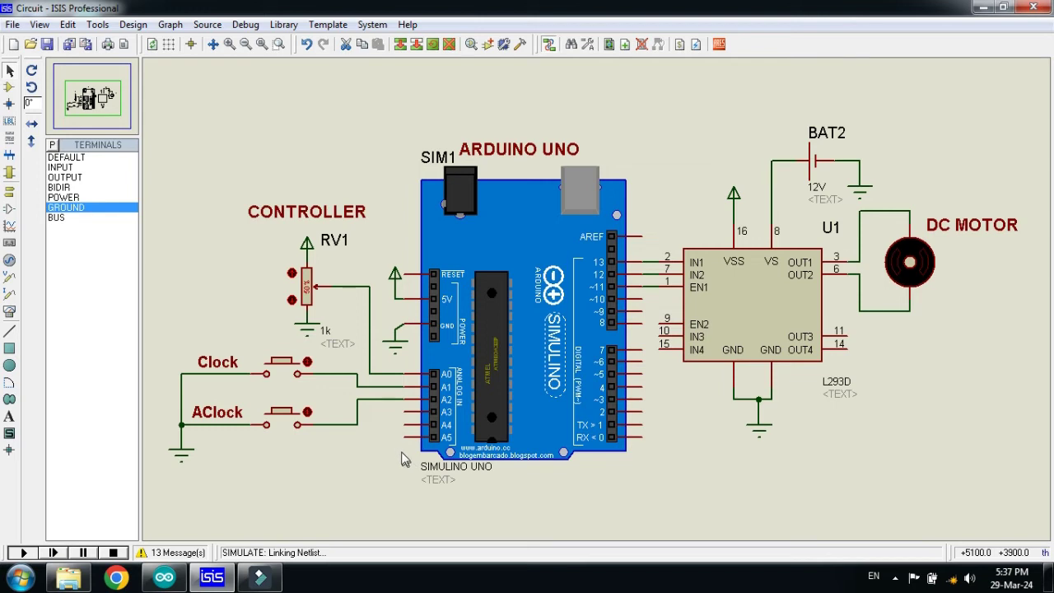
{"action": "left_click", "coordinate": [306, 370]}
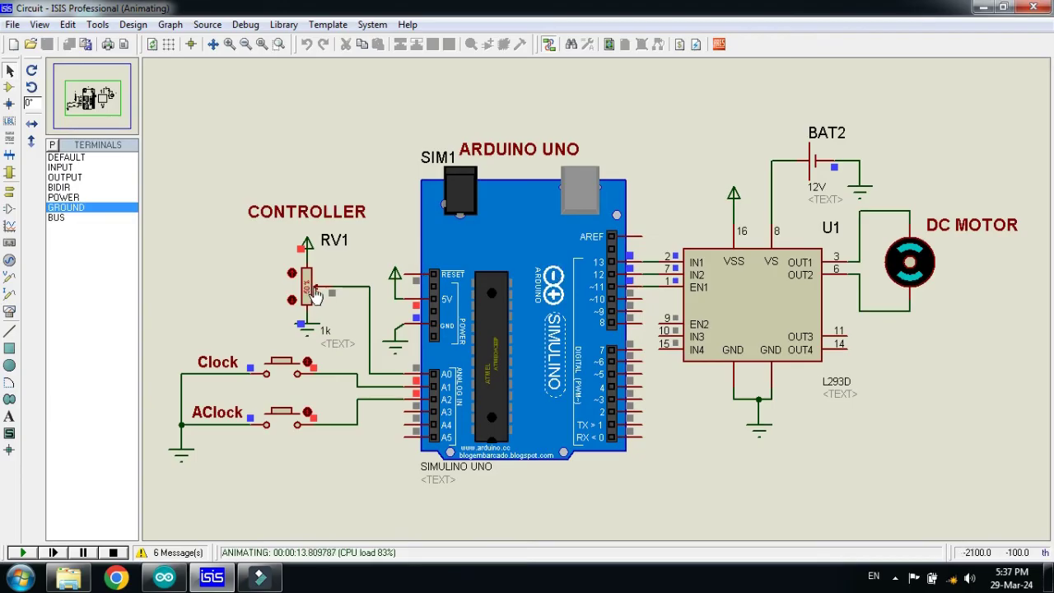
{"action": "left_click", "coordinate": [308, 365]}
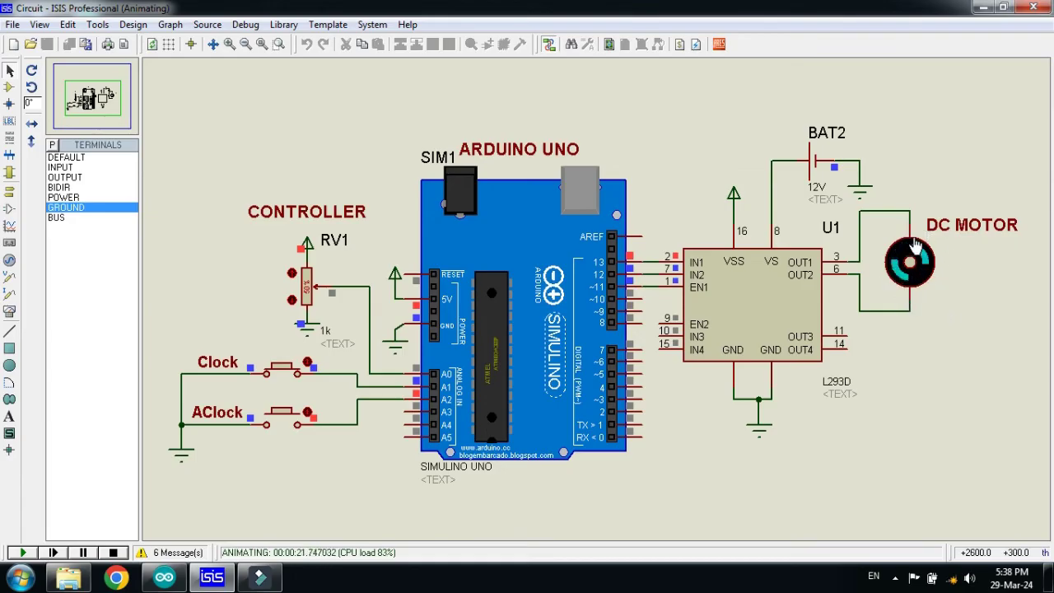
Step RV1 up toward 100%, then back down to 0%
{"action": "left_click", "coordinate": [314, 280]}
{"action": "left_click", "coordinate": [315, 280]}
{"action": "left_click", "coordinate": [314, 280]}
{"action": "left_click", "coordinate": [315, 280]}
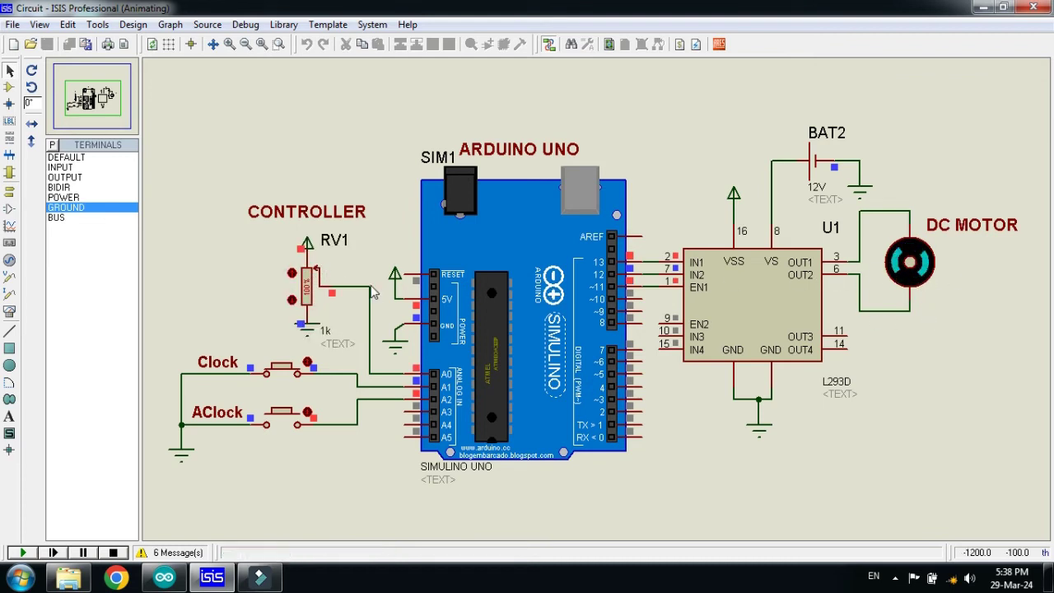
{"action": "left_click", "coordinate": [311, 285]}
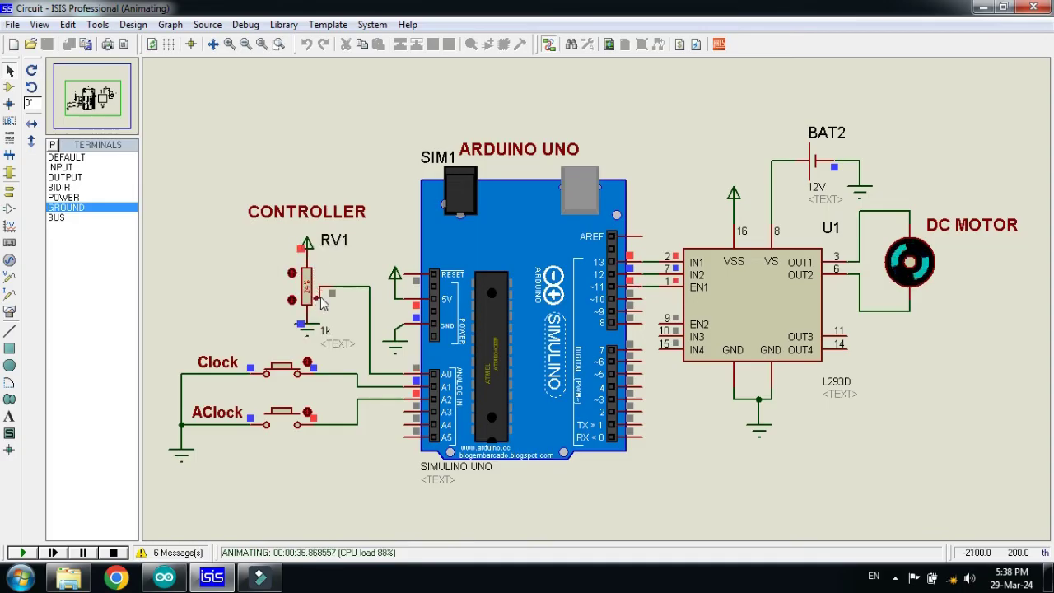
{"action": "left_click", "coordinate": [323, 305]}
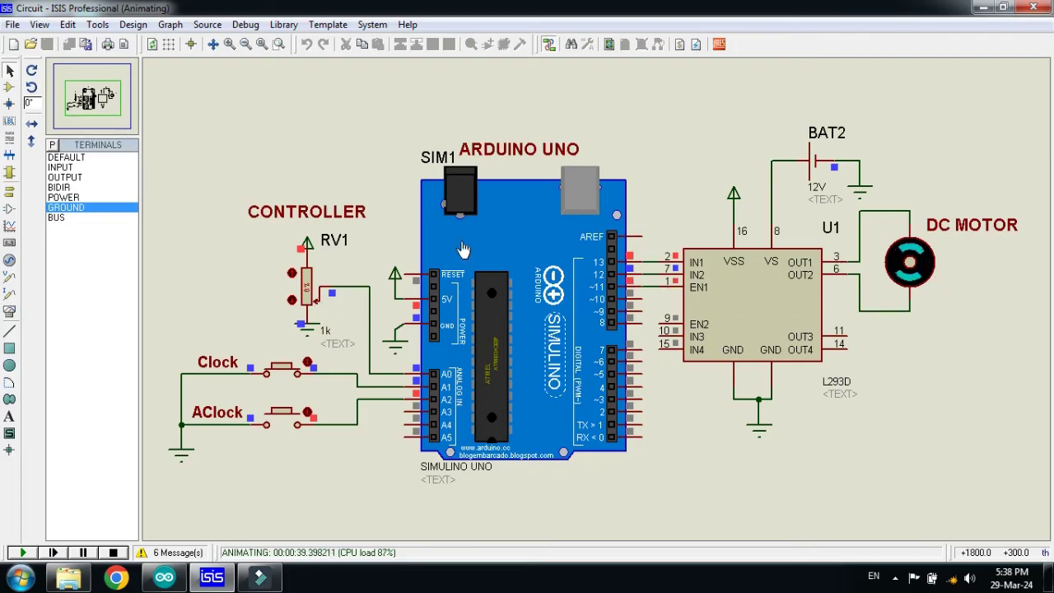
Raise RV1 to 47%, then press Clock and AClock for forward and reverse
{"action": "left_click", "coordinate": [292, 273]}
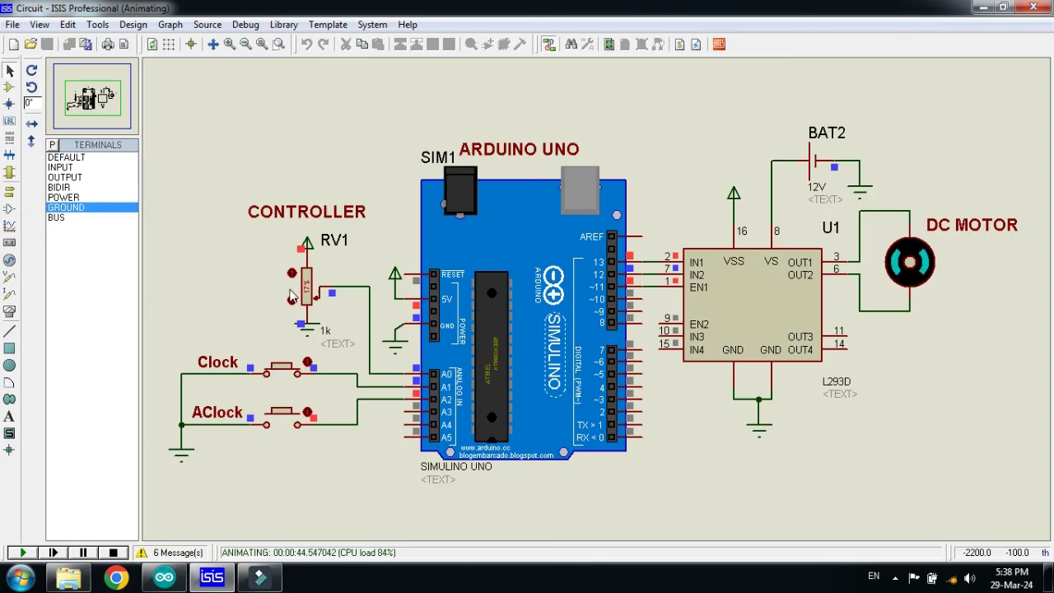
{"action": "mouse_move", "coordinate": [315, 295]}
{"action": "left_mouse_down"}
{"action": "mouse_move", "coordinate": [318, 269]}
{"action": "mouse_move", "coordinate": [328, 288]}
{"action": "left_mouse_up"}
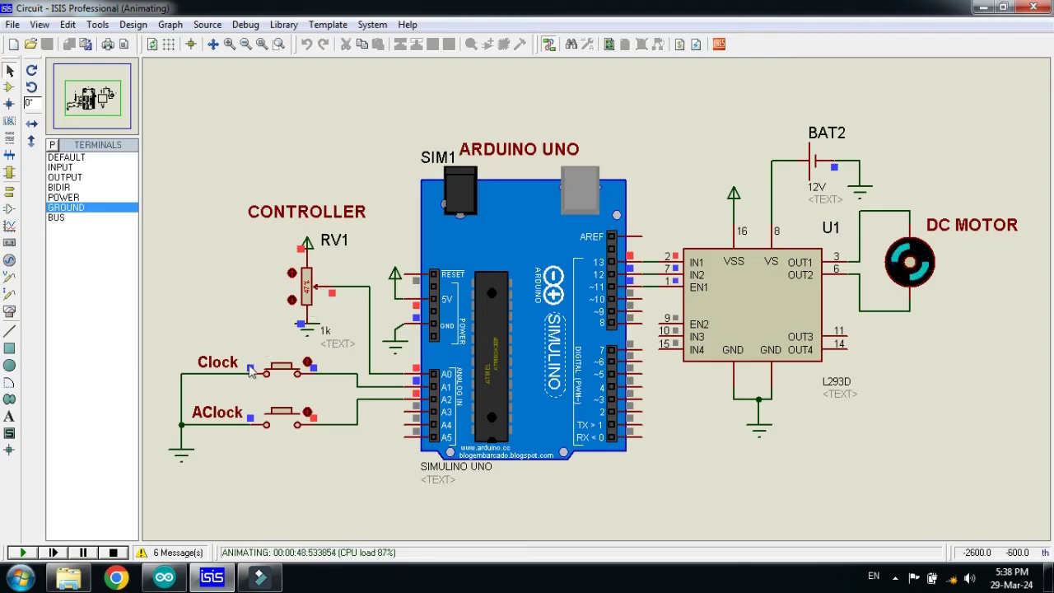
{"action": "left_click", "coordinate": [308, 363]}
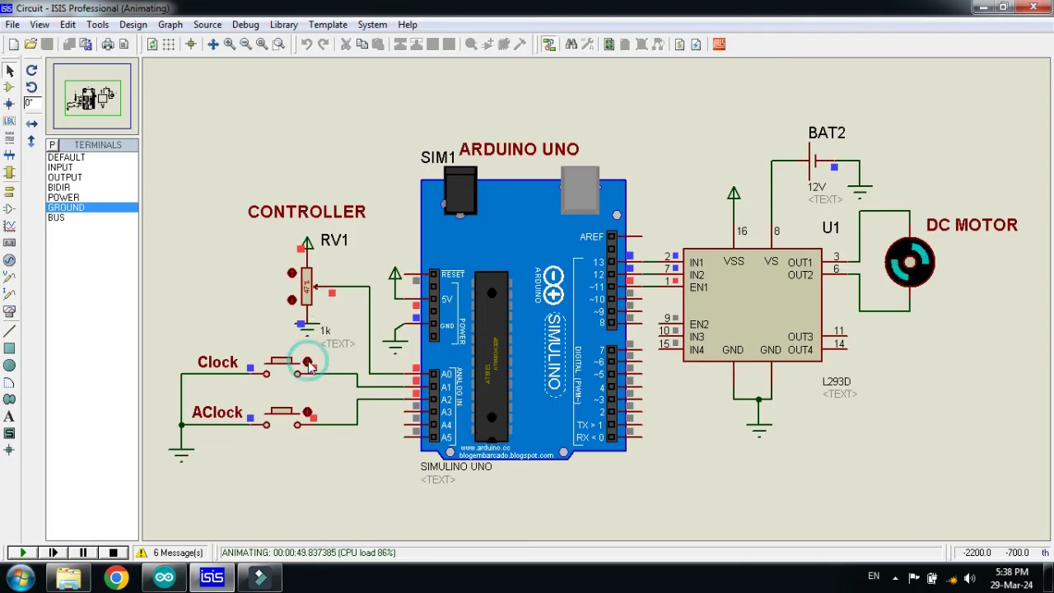
{"action": "left_click", "coordinate": [306, 418]}
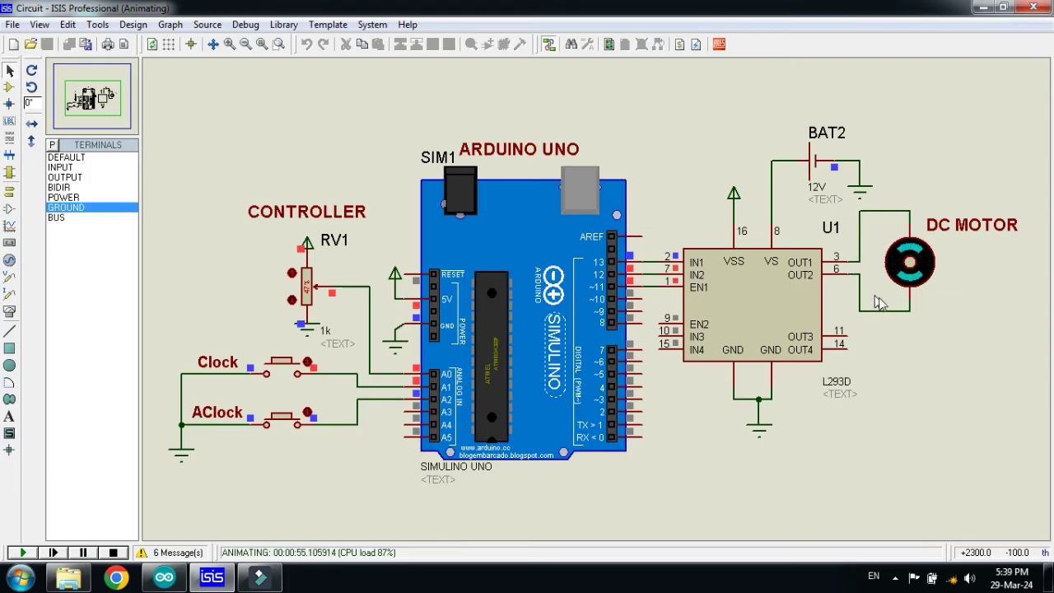
Alternate Clock and AClock presses to flip the motor direction back and forth
{"action": "left_click", "coordinate": [309, 416]}
{"action": "left_click", "coordinate": [288, 367]}
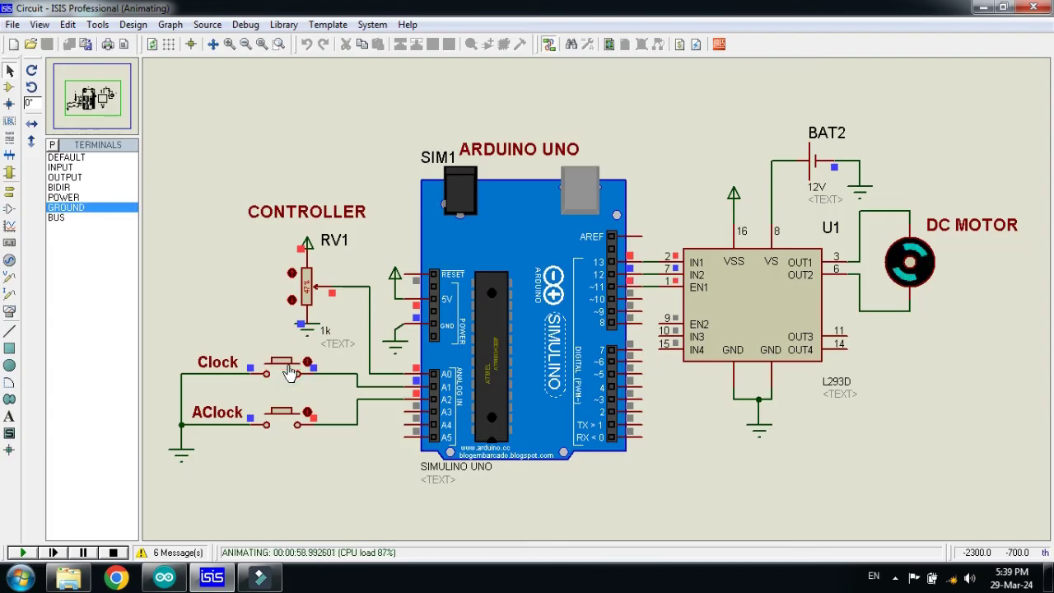
{"action": "left_click", "coordinate": [287, 421]}
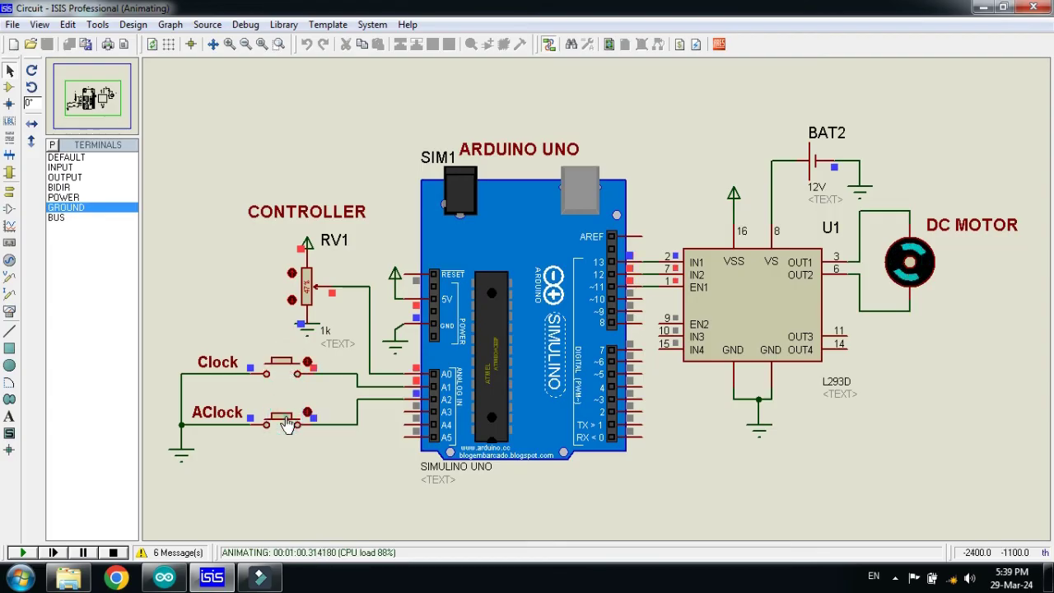
{"action": "left_click", "coordinate": [291, 371]}
{"action": "left_click", "coordinate": [291, 371]}
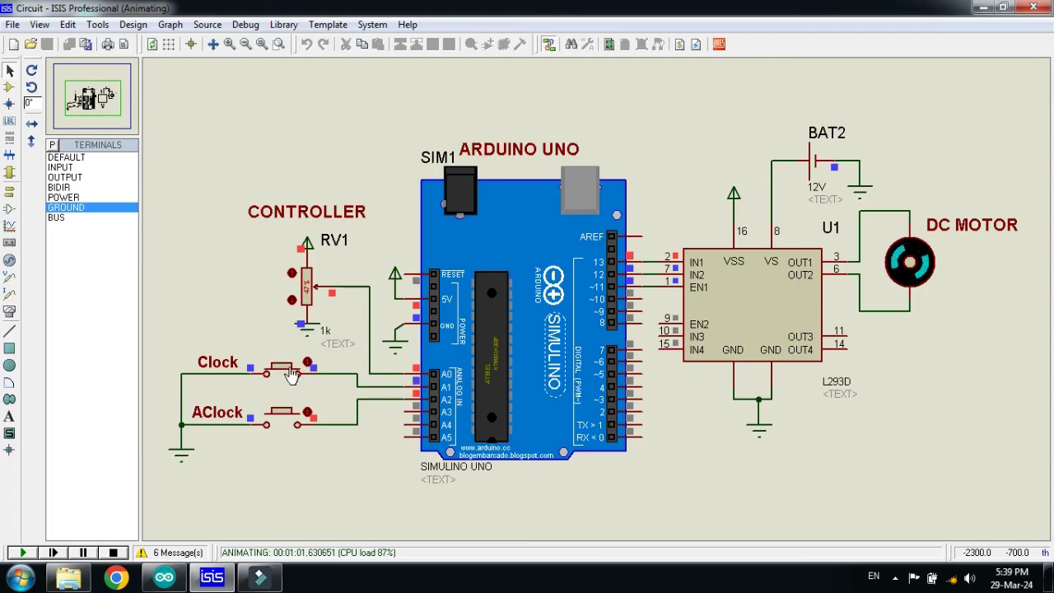
{"action": "left_click", "coordinate": [285, 420]}
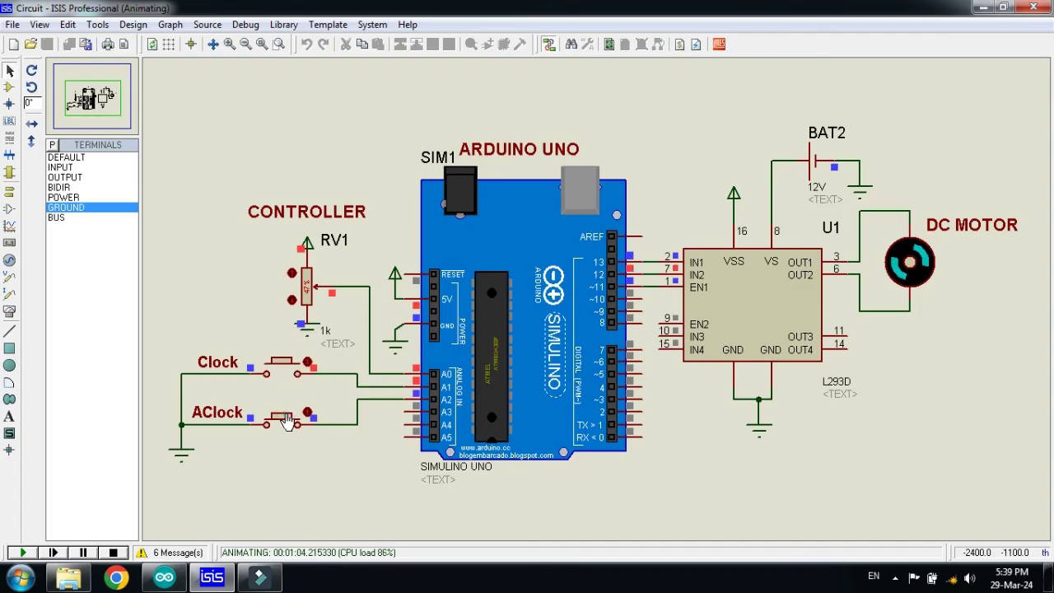
{"action": "left_click", "coordinate": [310, 363]}
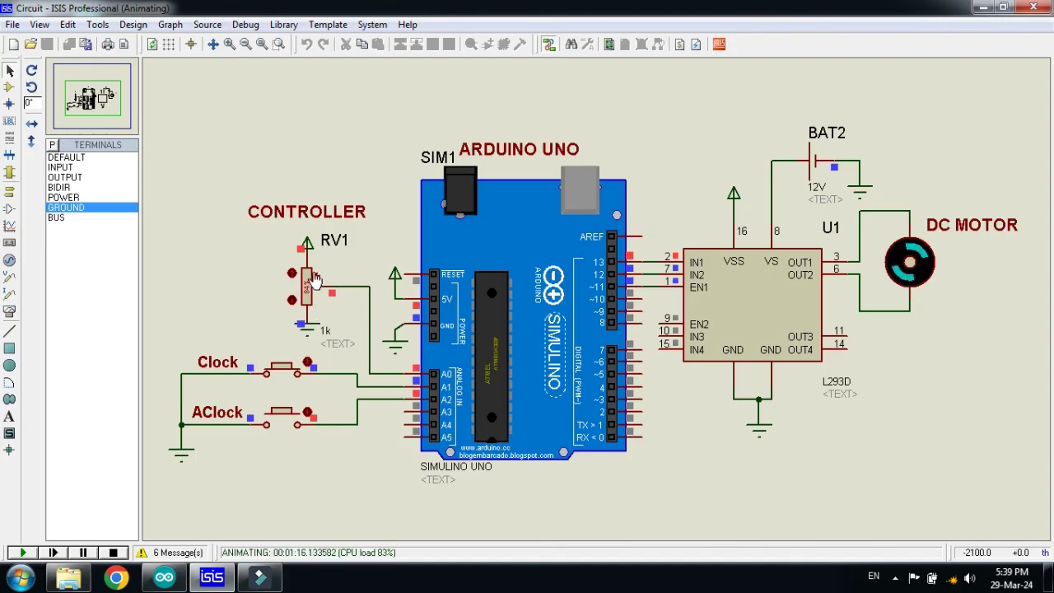
Drag RV1 up to 100%, then press AClock and Clock to reverse the motor
{"action": "left_click_drag", "start_coordinate": [313, 305], "coordinate": [313, 284]}
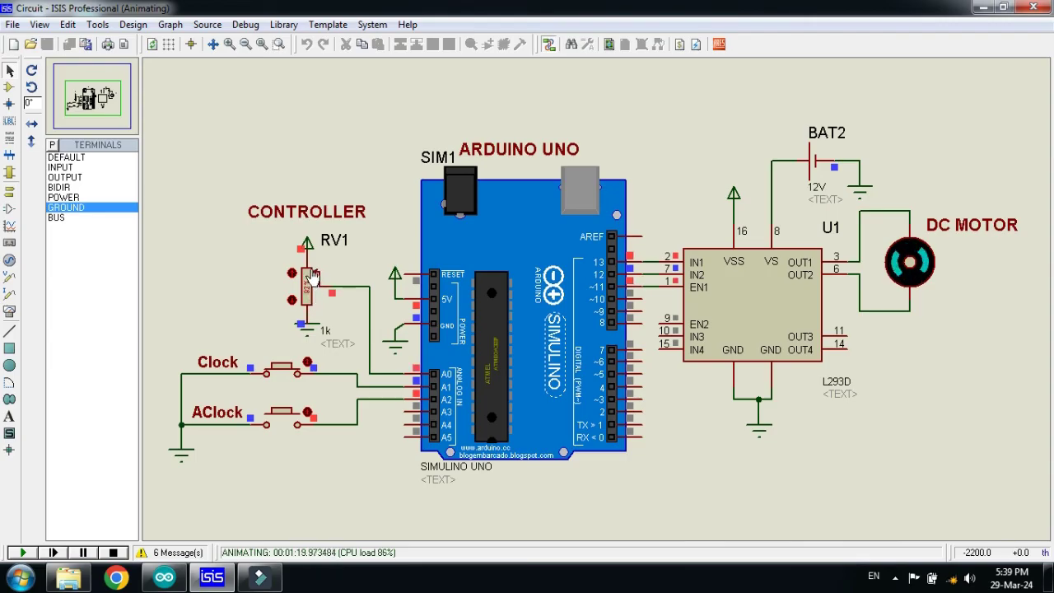
{"action": "left_click_drag", "start_coordinate": [312, 286], "coordinate": [313, 267]}
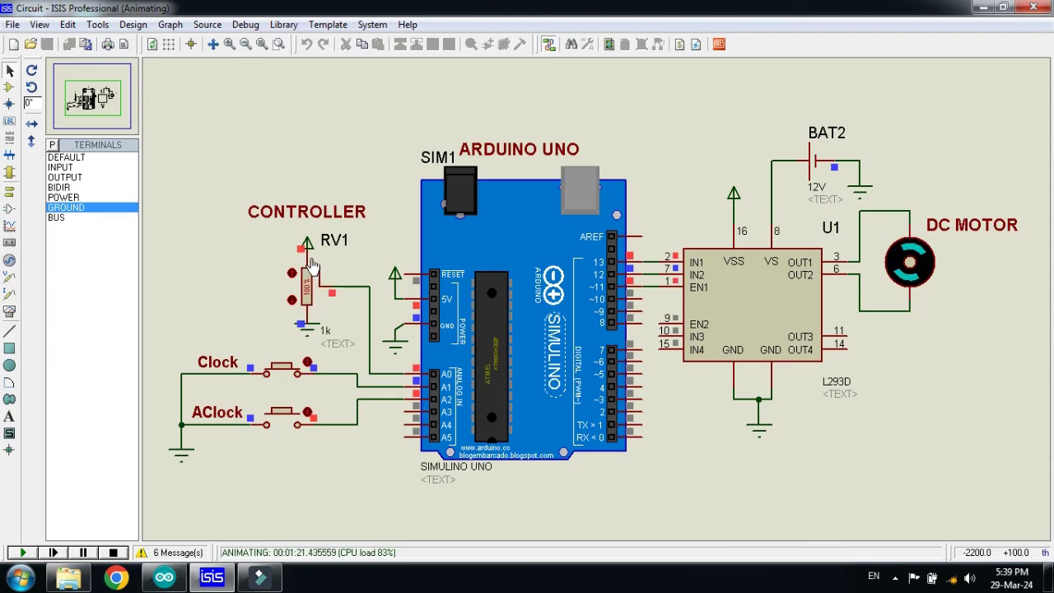
{"action": "left_click", "coordinate": [282, 419]}
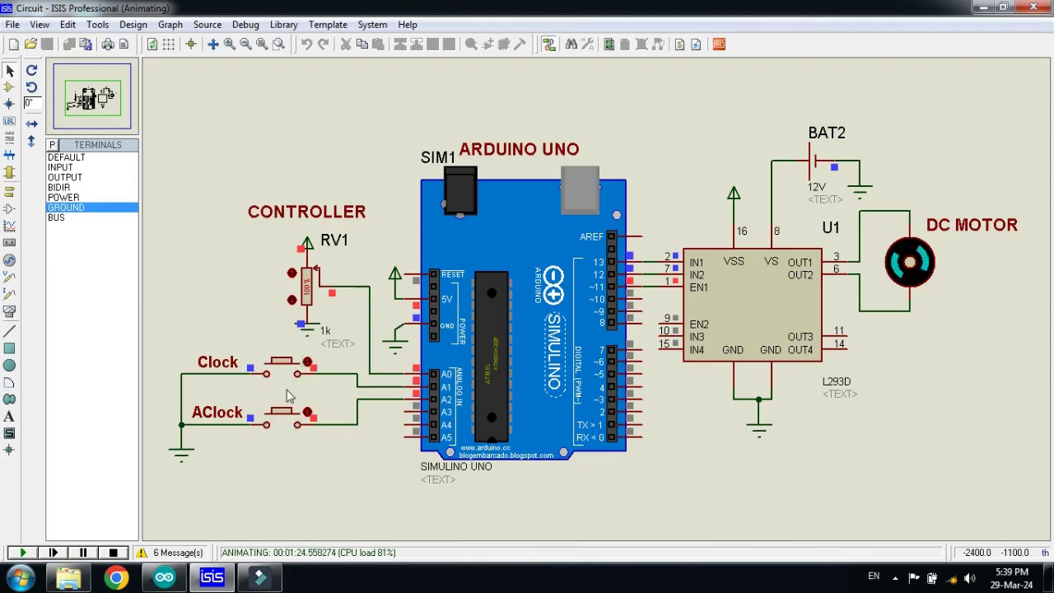
{"action": "left_click", "coordinate": [284, 369]}
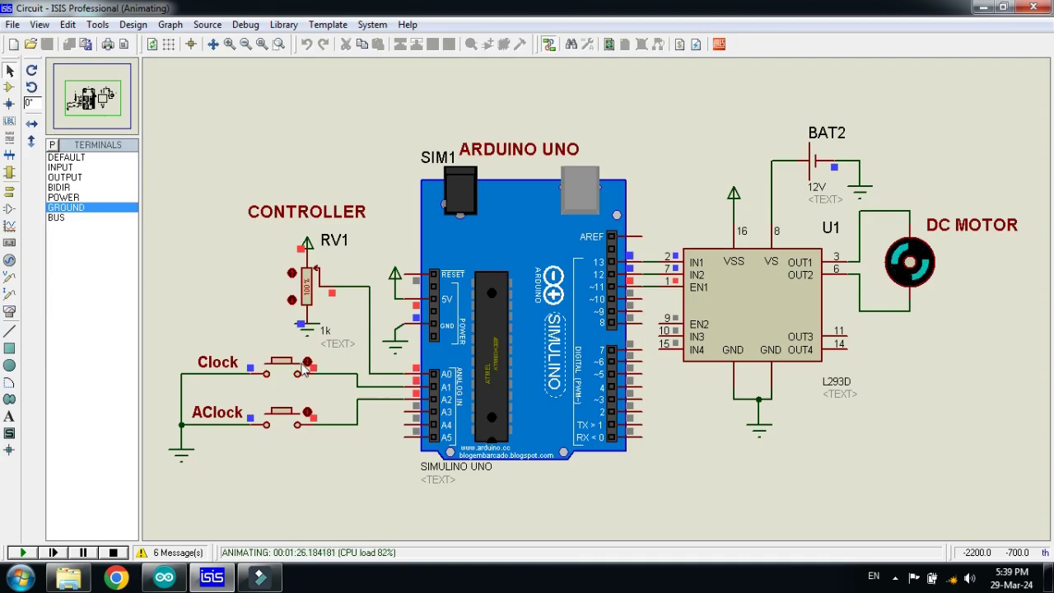